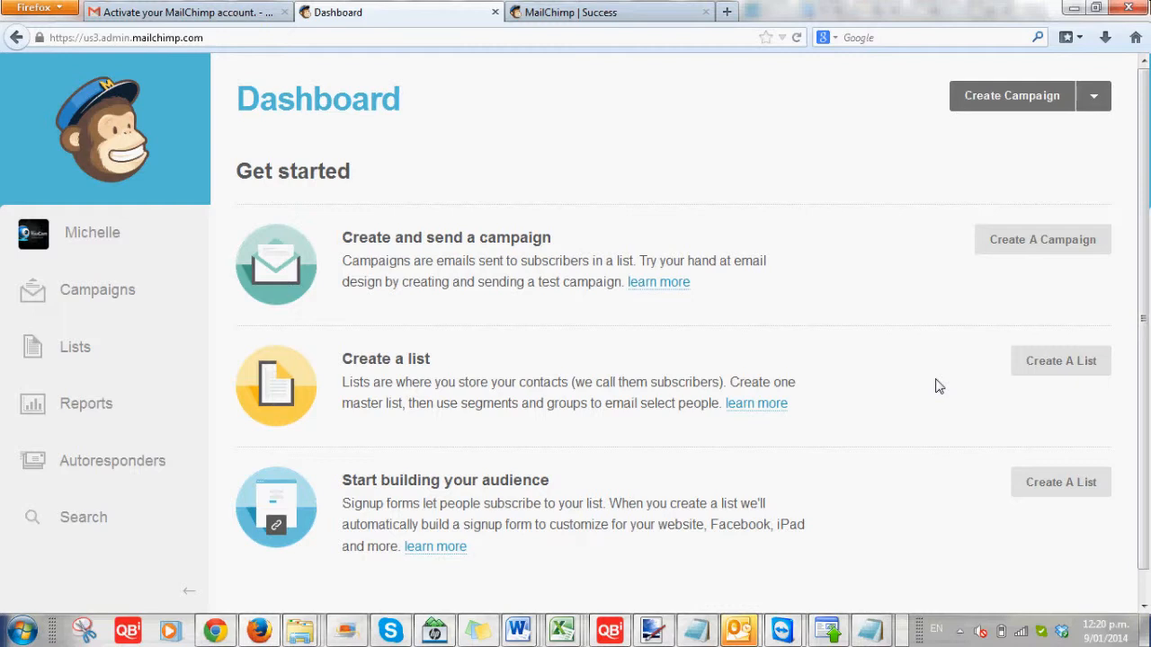
# Create a list named Test List, with the presenter at How To Do The Web as default sender
pyautogui.click(1075, 363)
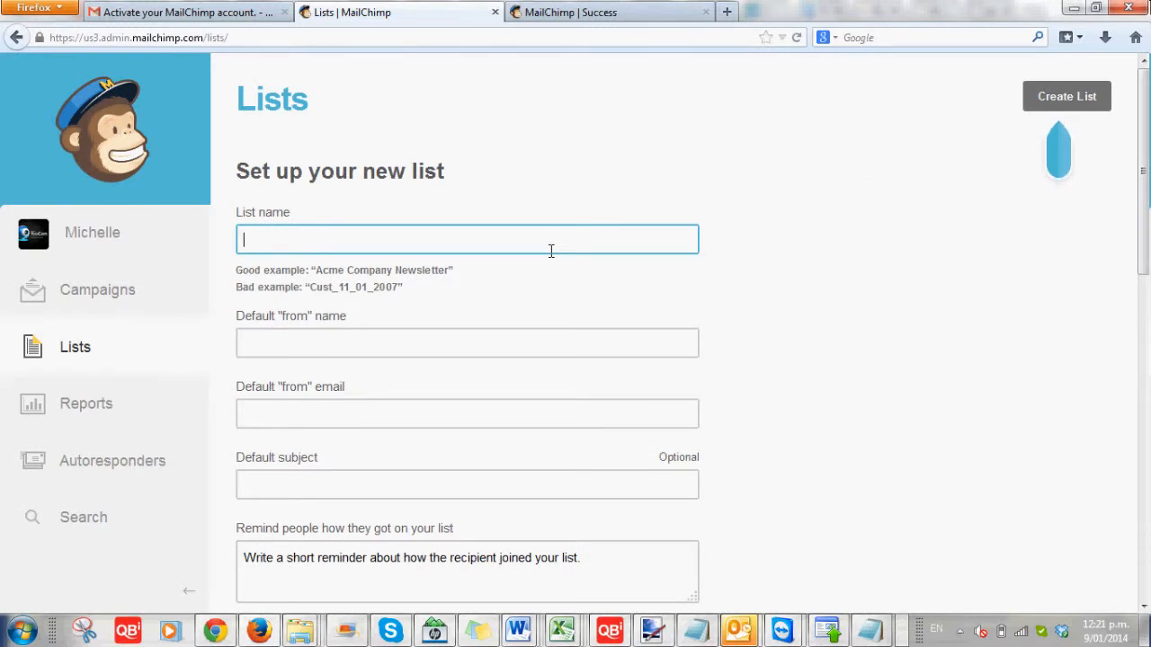
pyautogui.write('Test List')
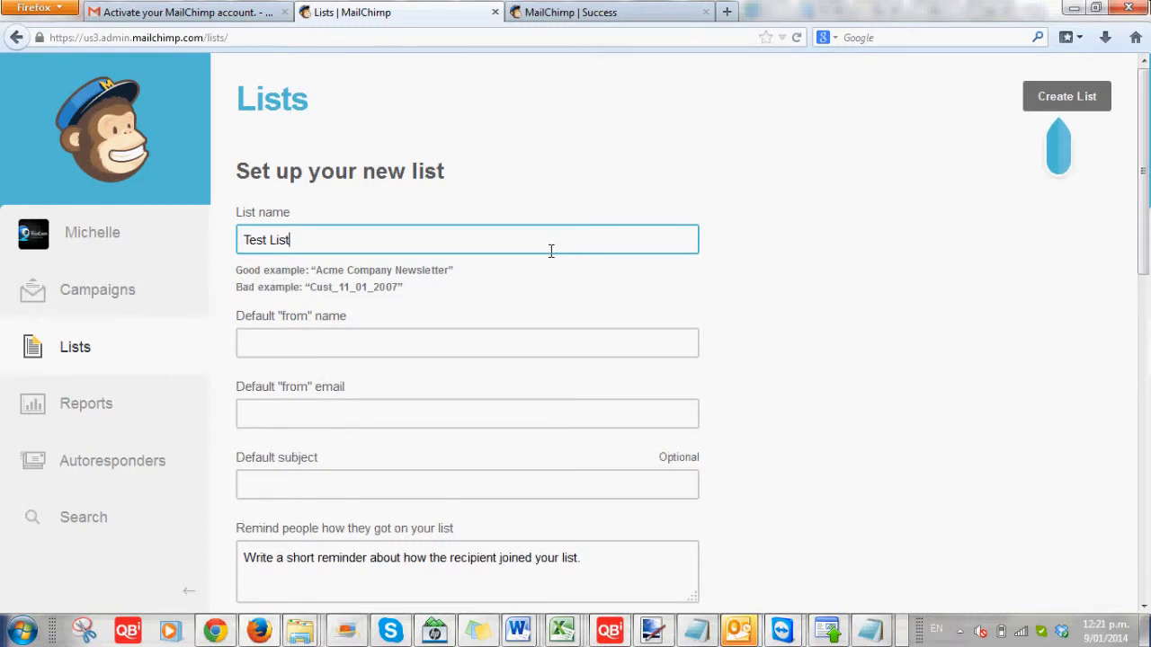
pyautogui.press('Tab')
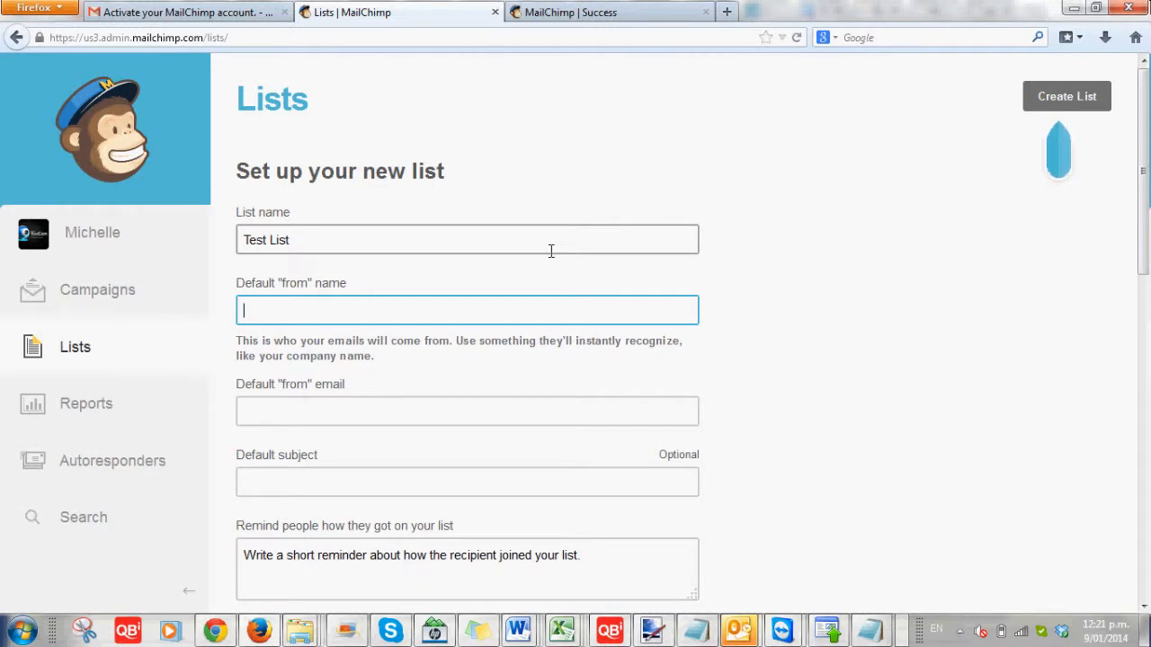
pyautogui.write('Michelle at How')
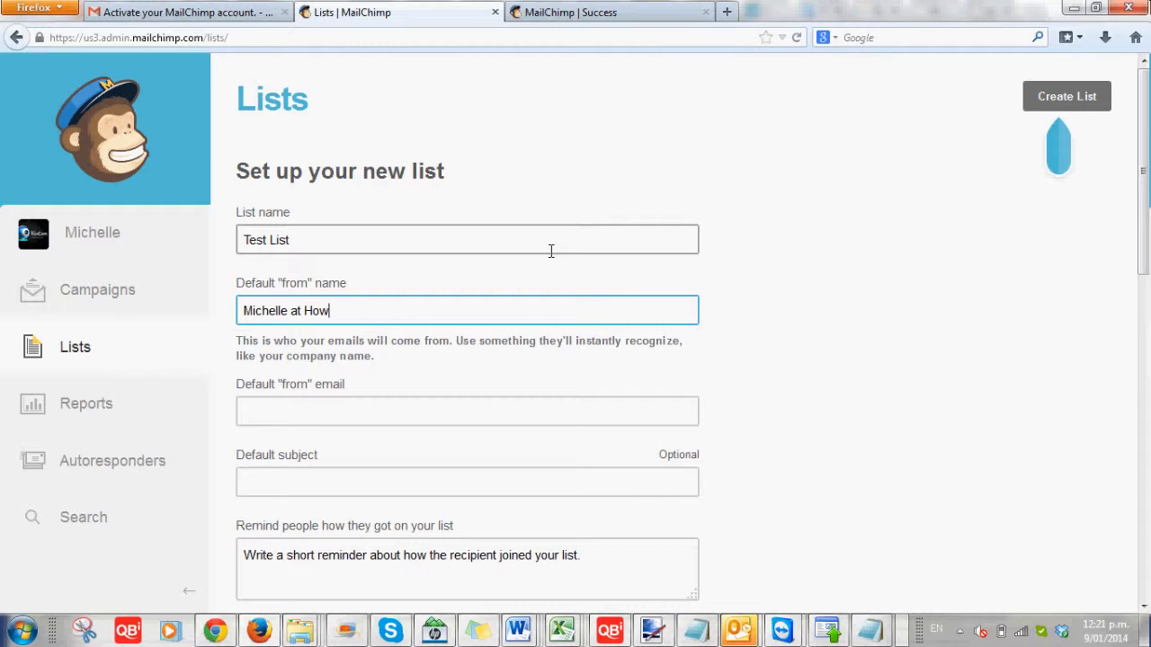
pyautogui.write(' To Do The Web')
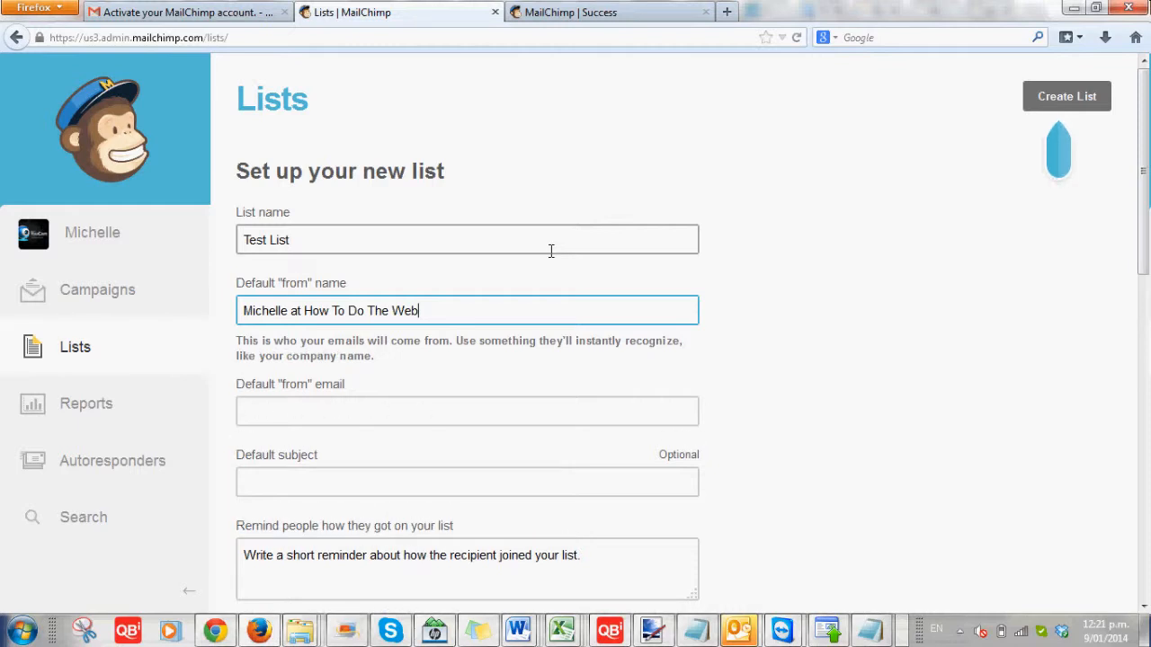
pyautogui.press('Tab')
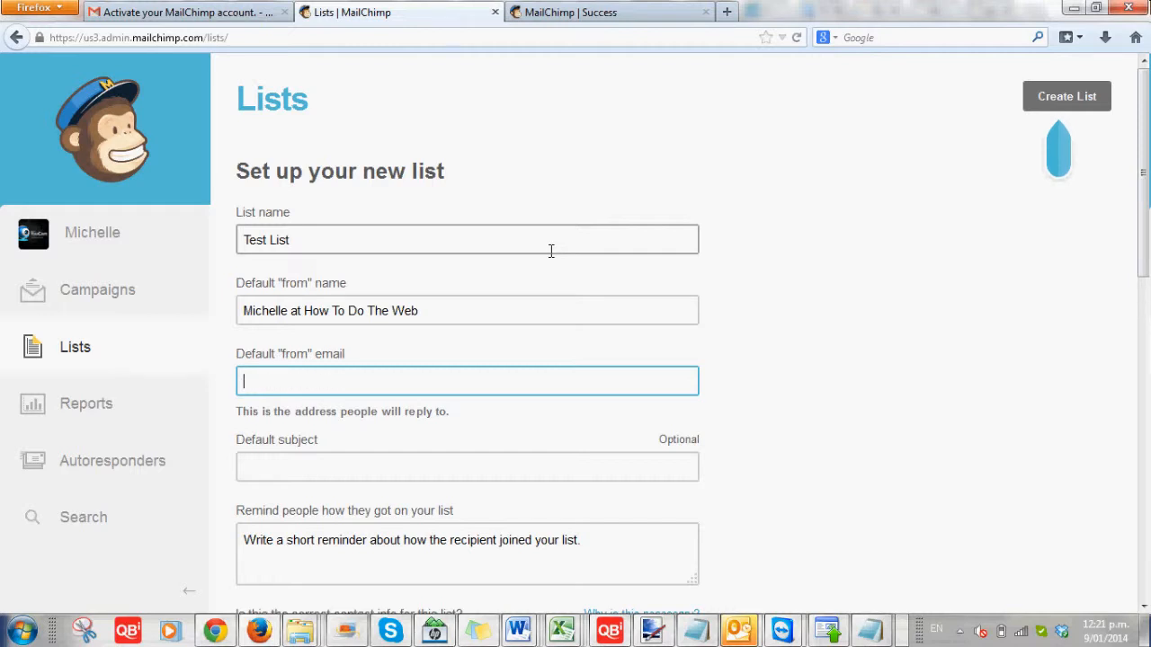
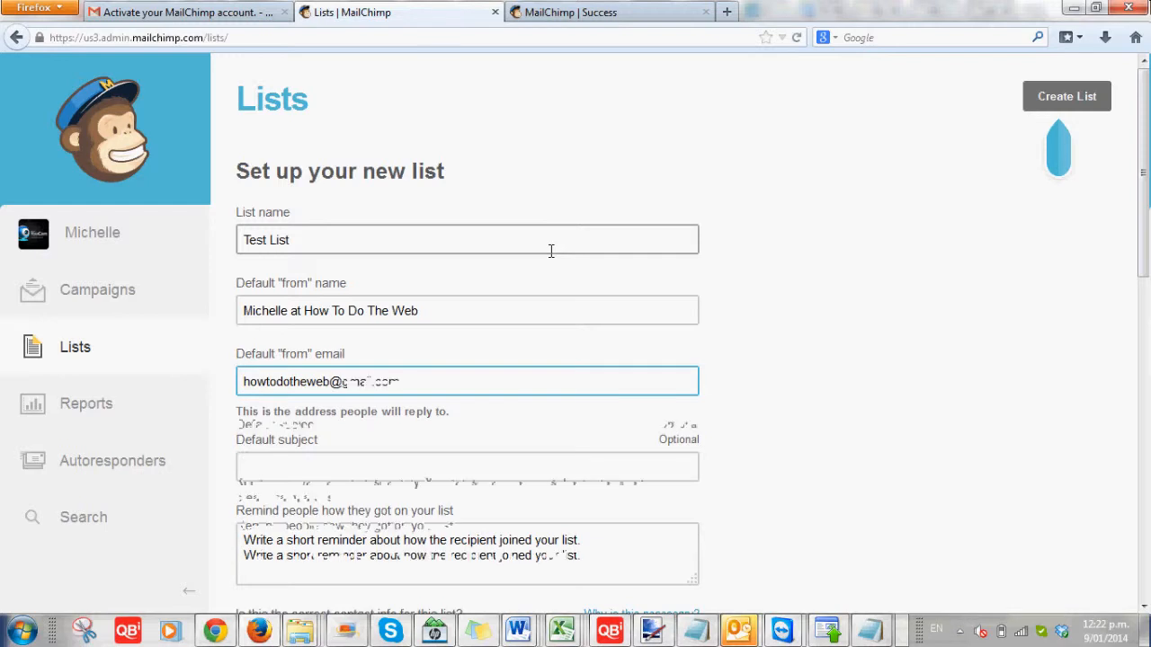
# Enter the list's default sender Gmail address
pyautogui.press('Tab')
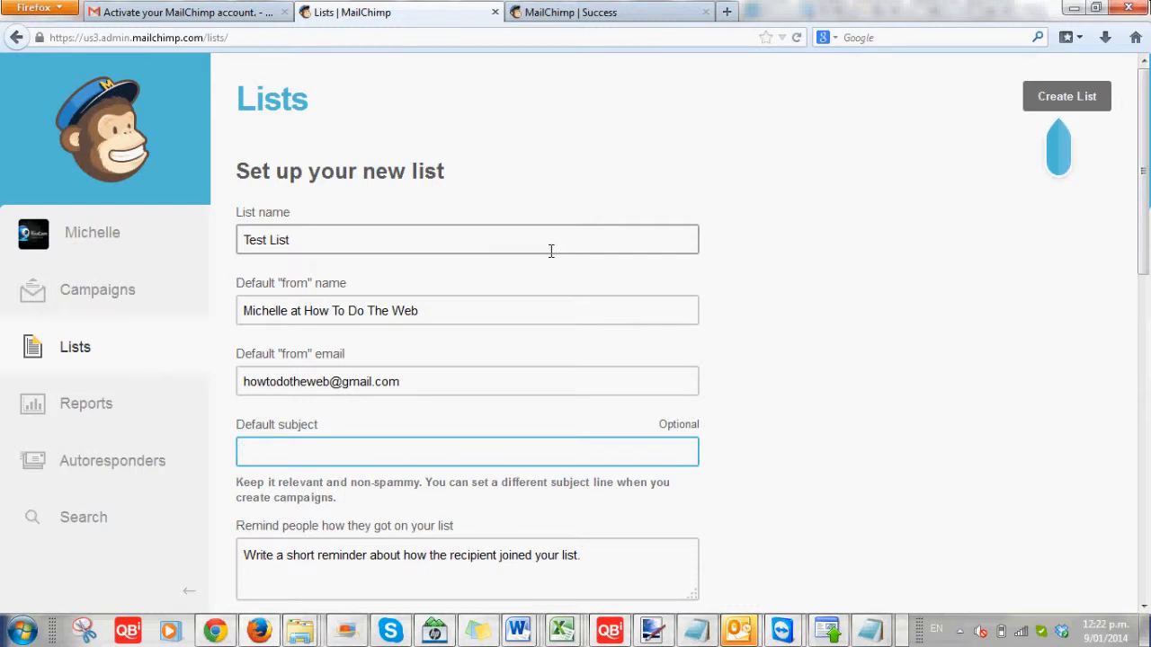
# Set the default subject to 'New Video Released on How To Do The Web'
pyautogui.write('New Video Released on')
pyautogui.press('BackSpace')
pyautogui.press('BackSpace')
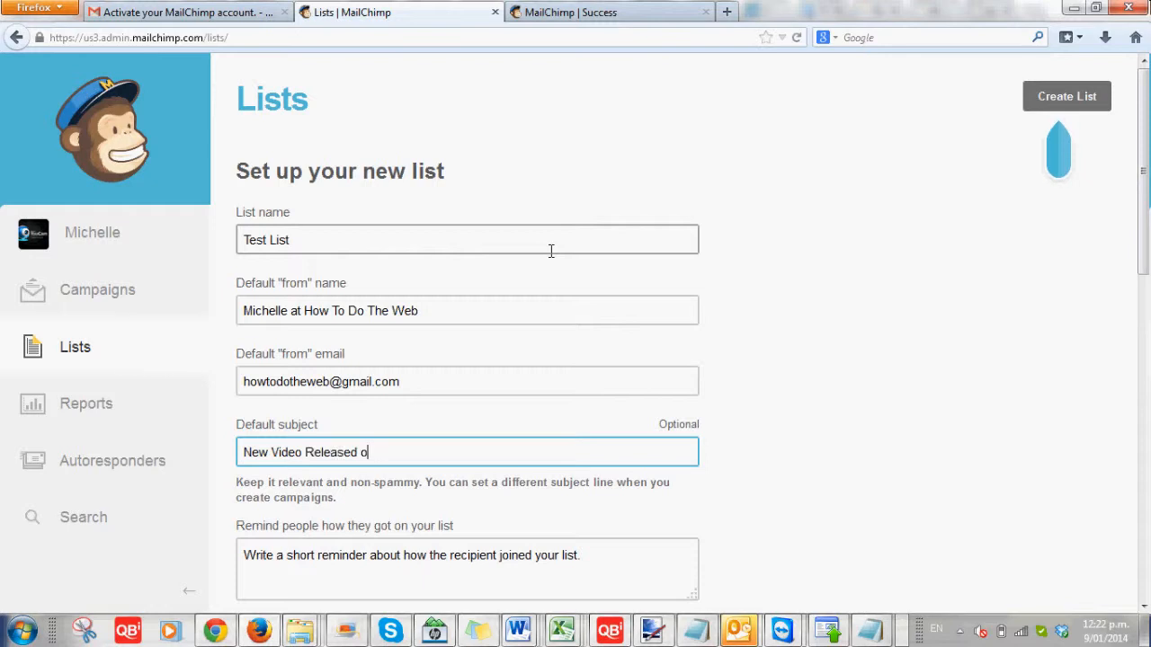
pyautogui.write('n How To Do The W')
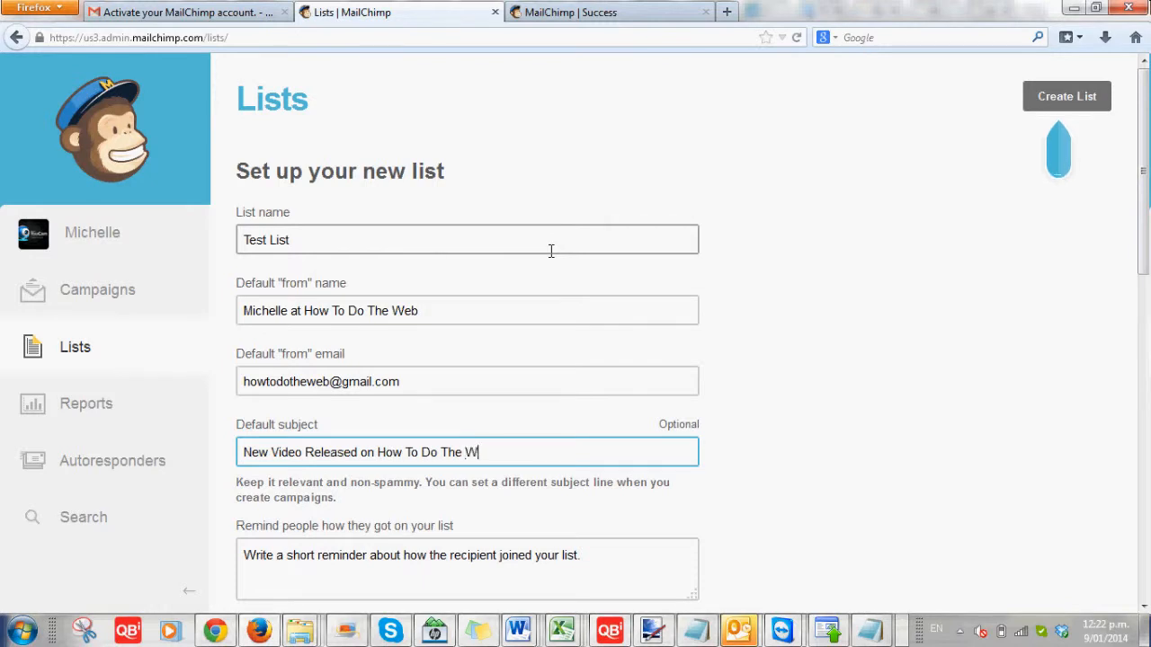
pyautogui.write('eb')
pyautogui.scroll(-1, 941, 262)
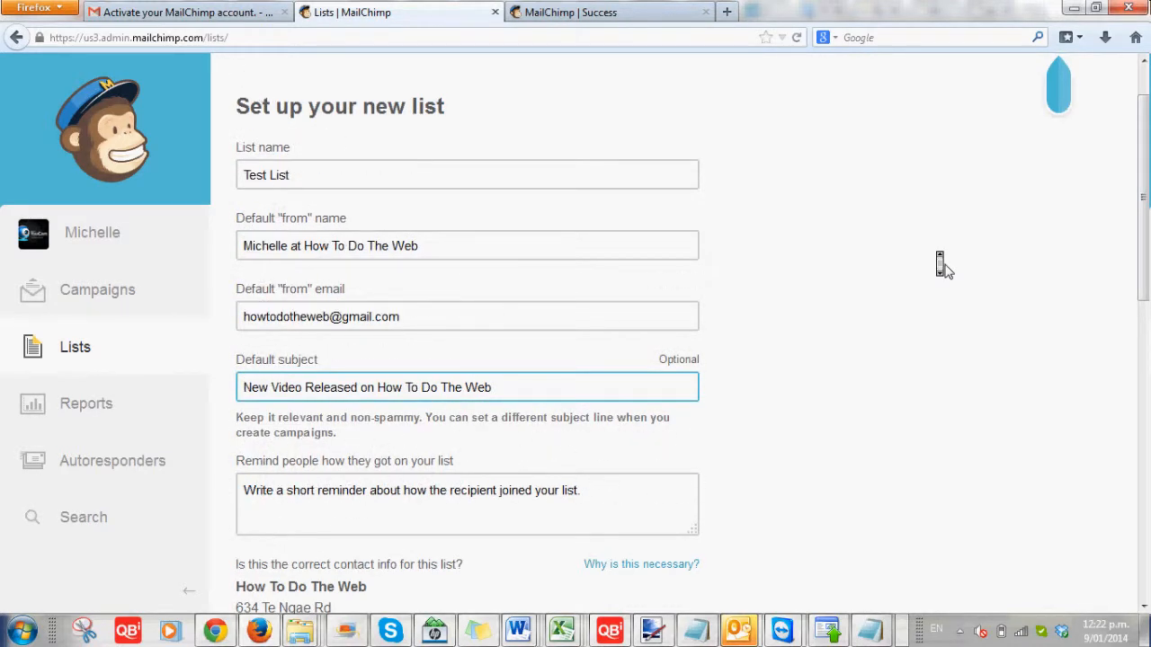
pyautogui.scroll(-1, 620, 421)
pyautogui.click(620, 420)
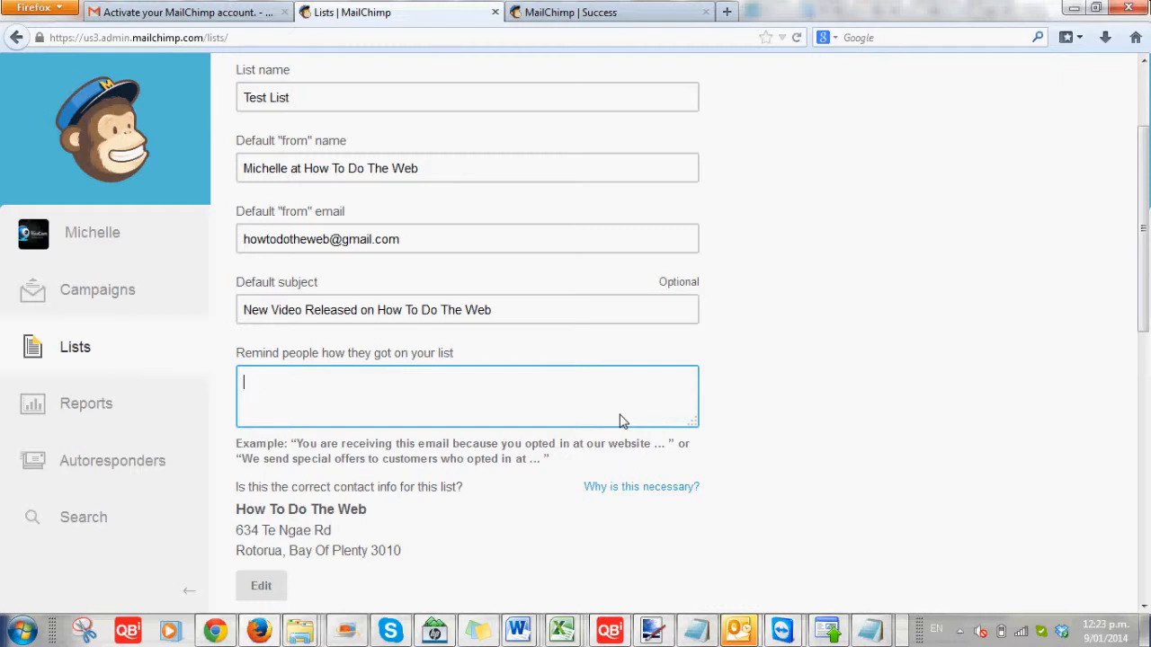
pyautogui.write('You are receiving this email')
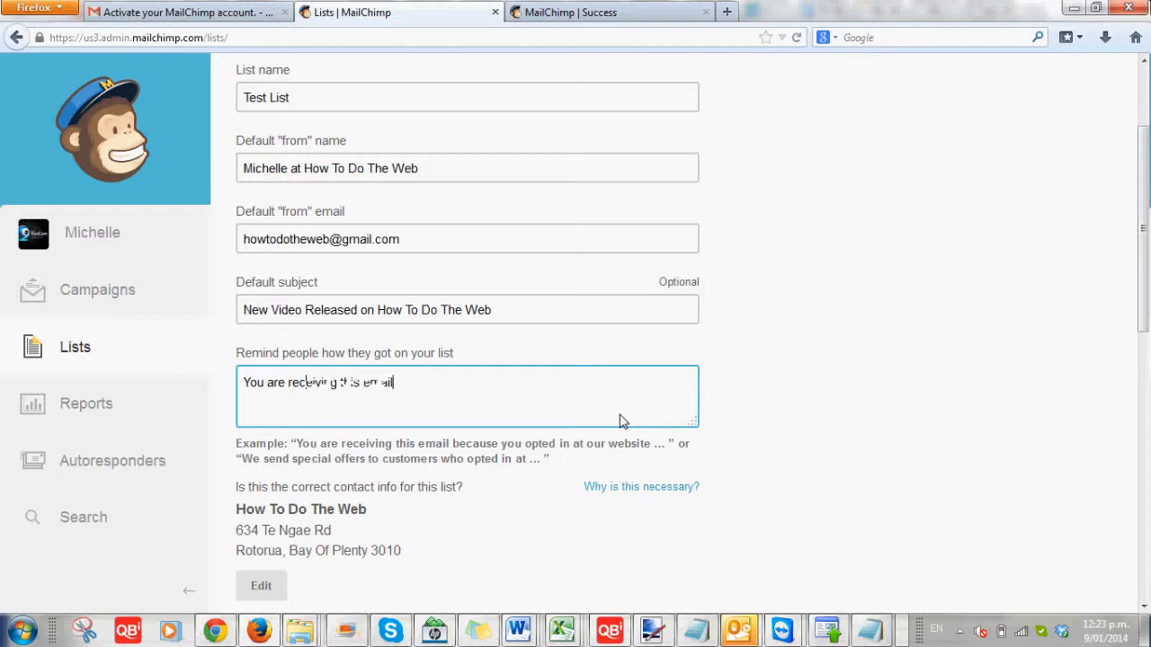
pyautogui.write('as you h')
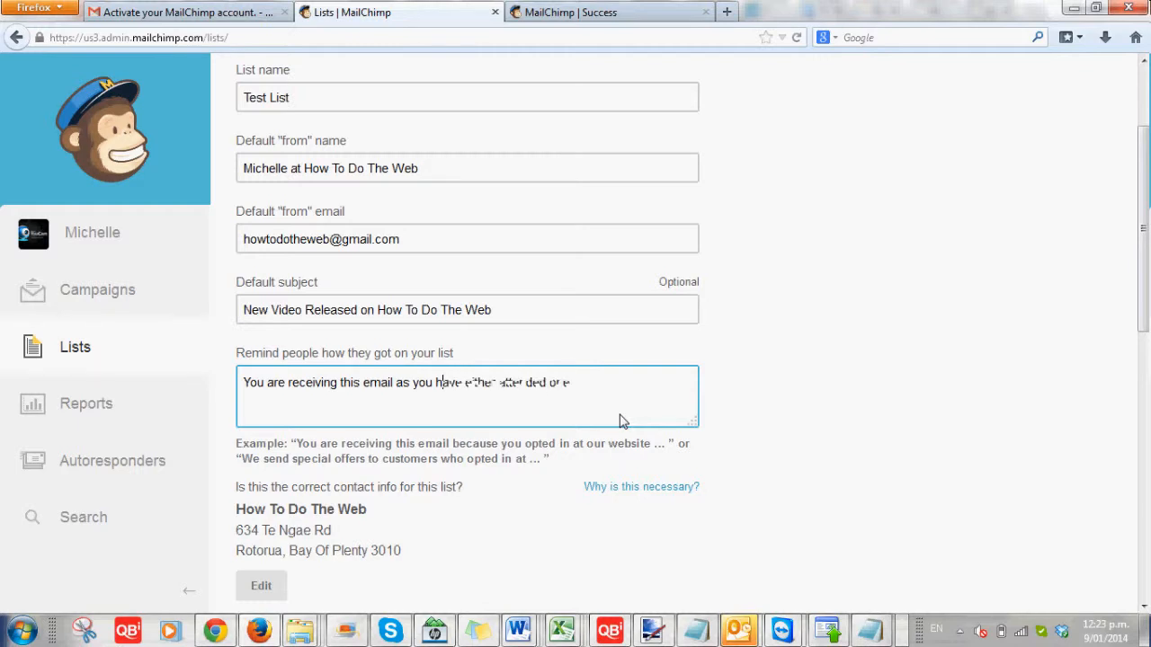
pyautogui.write('ave either attended one of our classes, signe')
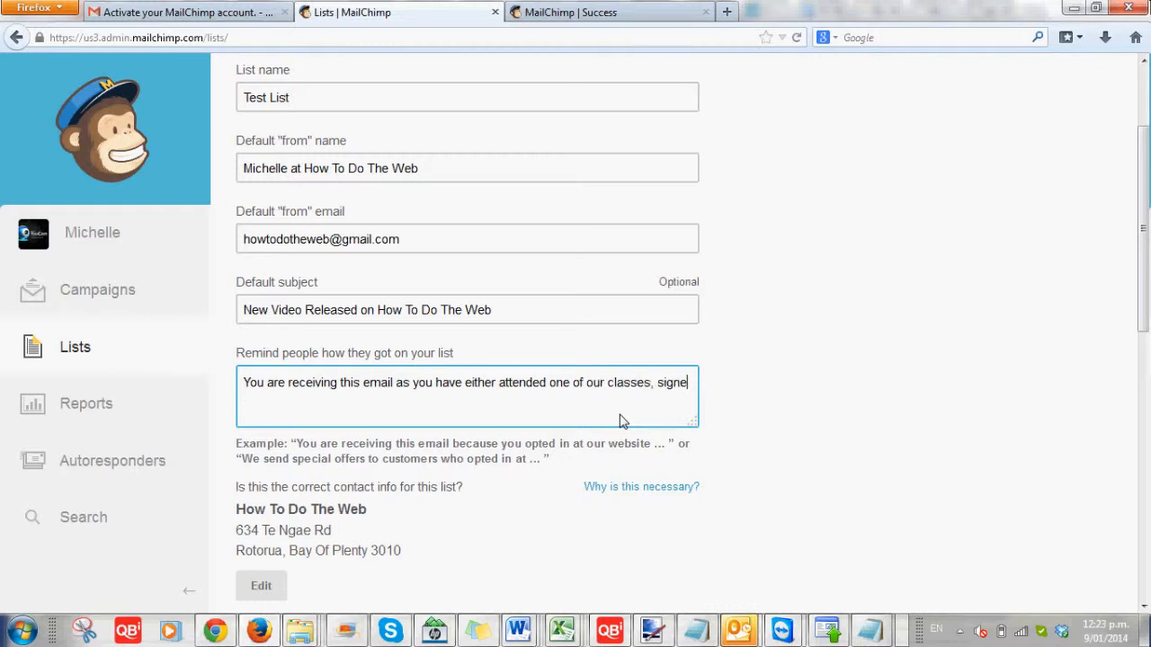
pyautogui.write('d up at an expo or rege')
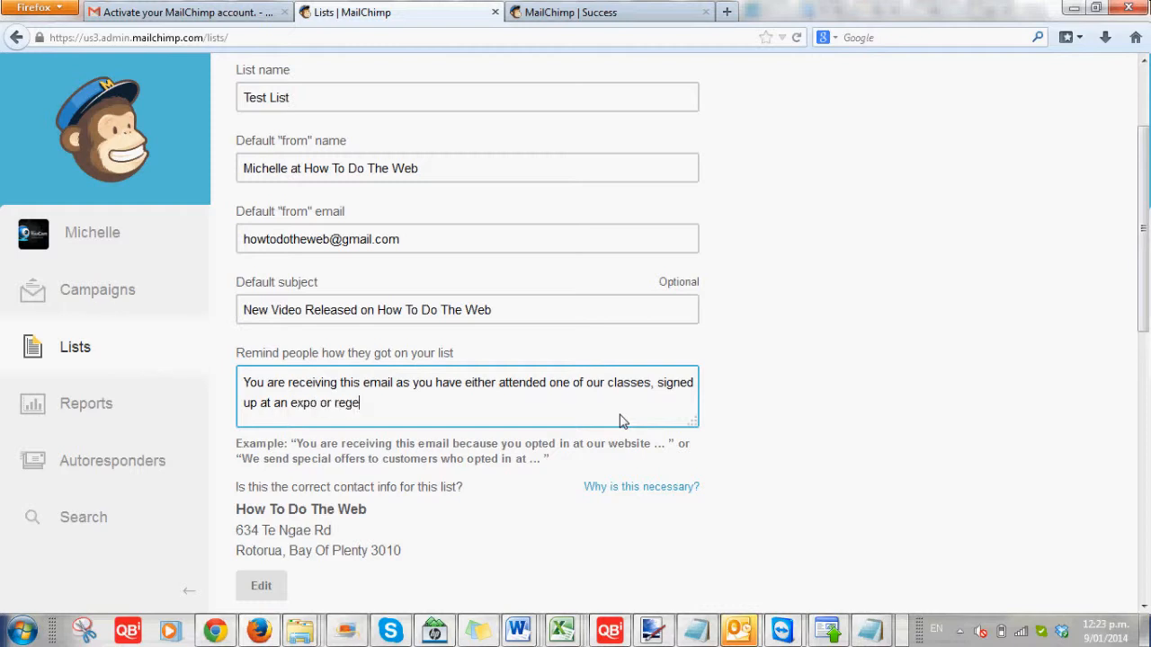
pyautogui.press('BackSpace')
pyautogui.write('istered on our webs')
pyautogui.write('tie')
pyautogui.press('BackSpace')
pyautogui.press('BackSpace')
pyautogui.press('BackSpace')
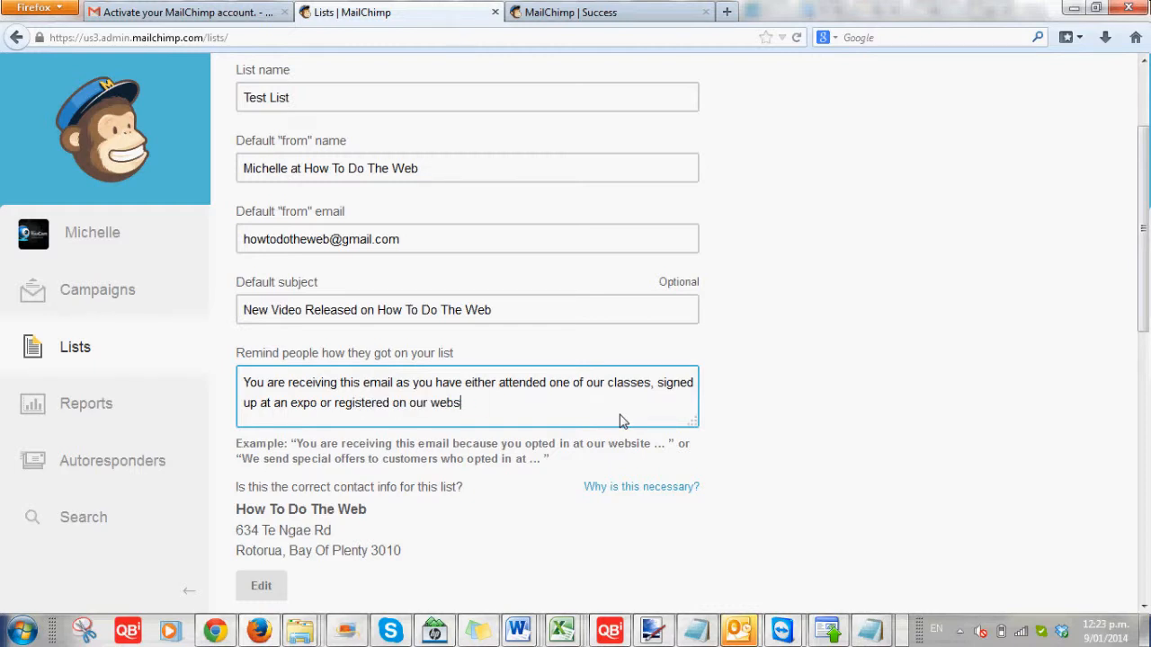
pyautogui.write('te www')
pyautogui.press('BackSpace')
pyautogui.press('BackSpace')
pyautogui.press('BackSpace')
pyautogui.press('BackSpace')
pyautogui.press('BackSpace')
pyautogui.press('BackSpace')
pyautogui.write('ite www.HowToD')
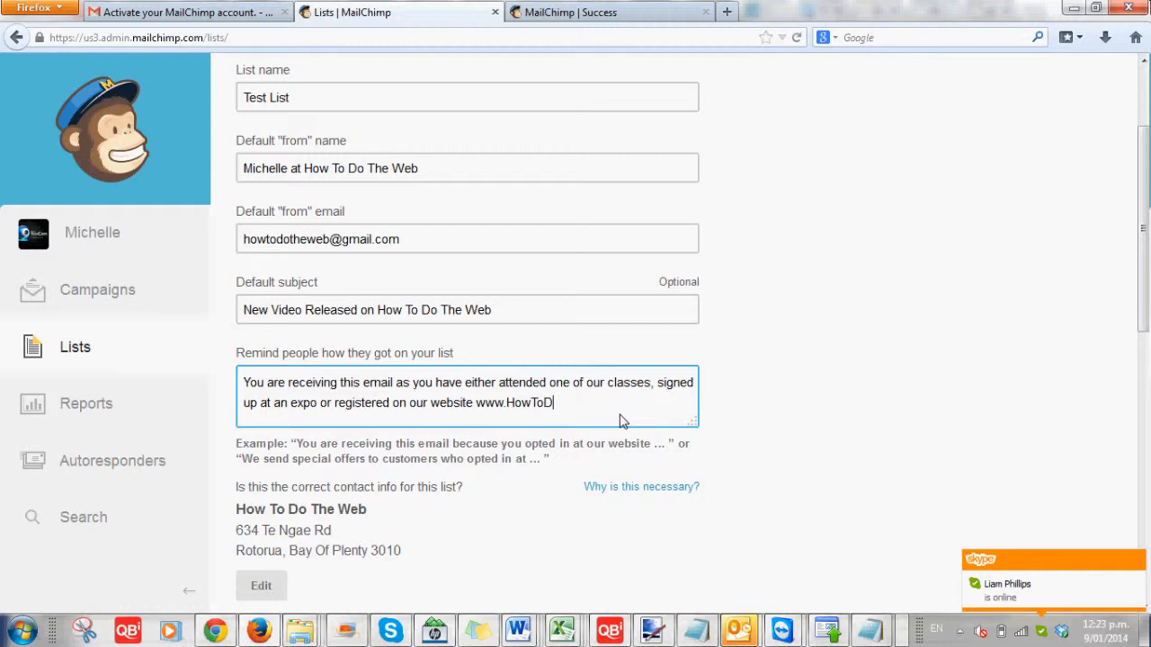
pyautogui.write('oTheWeb.co')
pyautogui.write('m')
pyautogui.press('Tab')
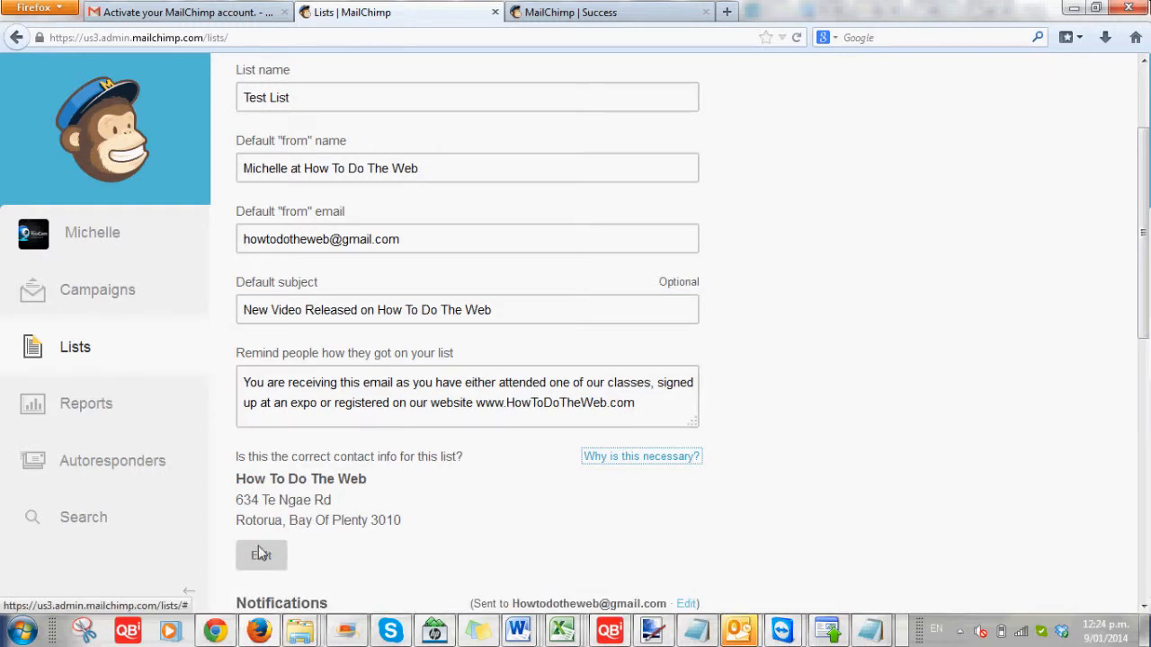
# Enable one-by-one unsubscribe notifications and save Test List
pyautogui.scroll(-4, 486, 492)
pyautogui.scroll(1, 486, 492)
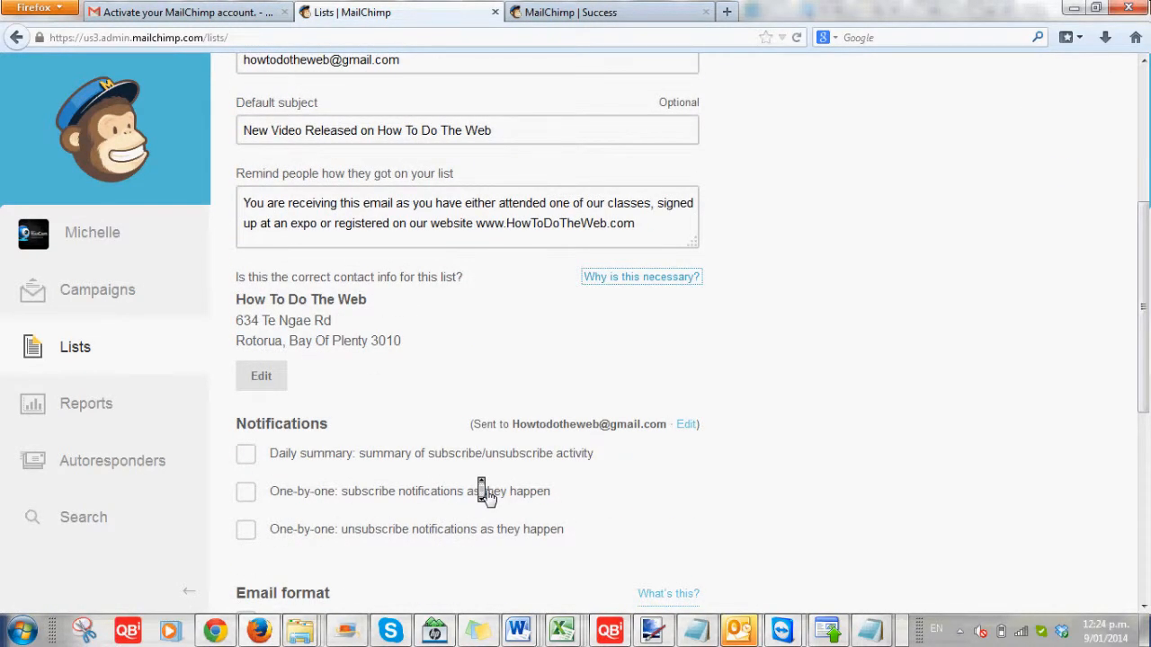
pyautogui.scroll(-3, 486, 539)
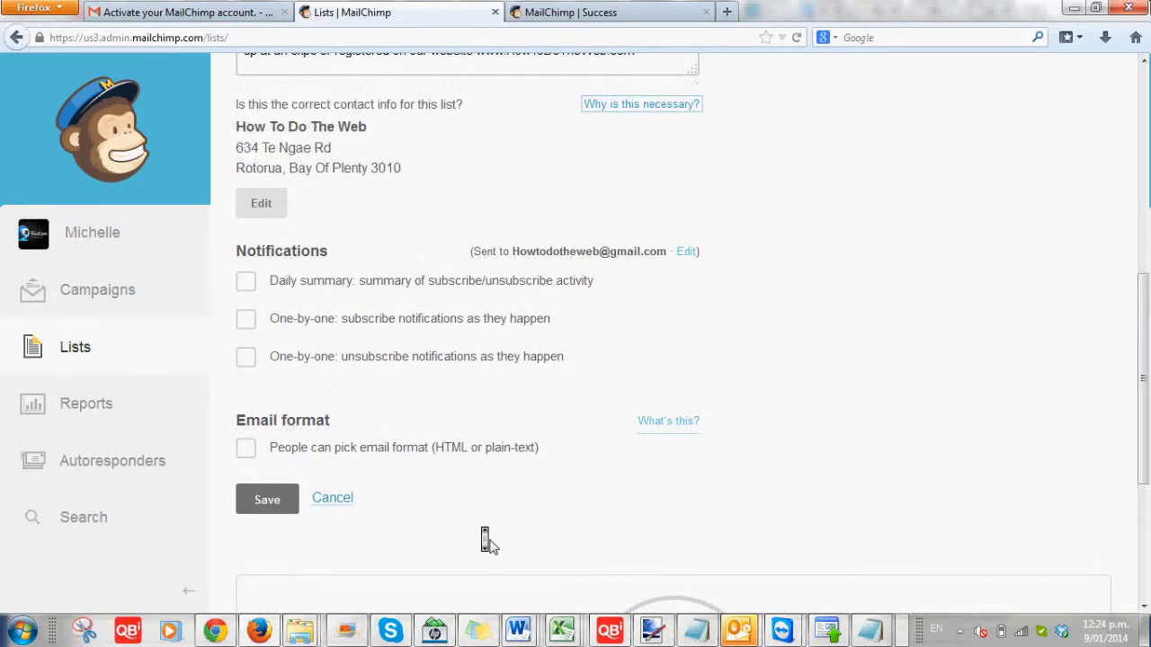
pyautogui.scroll(-1, 333, 311)
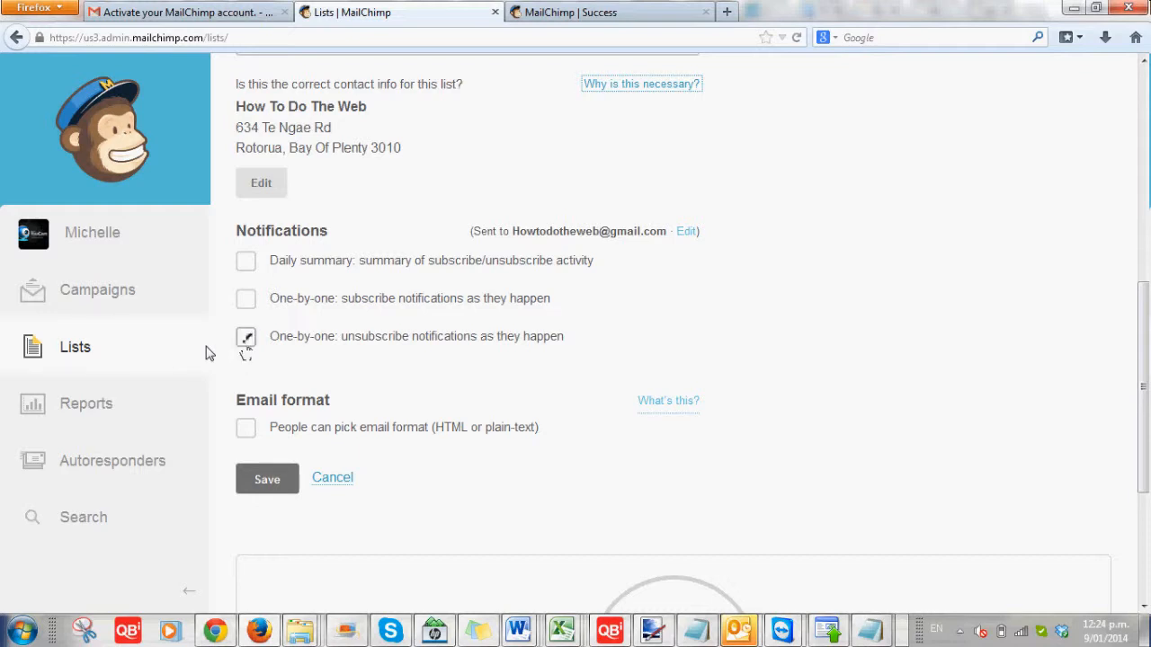
pyautogui.click(245, 346)
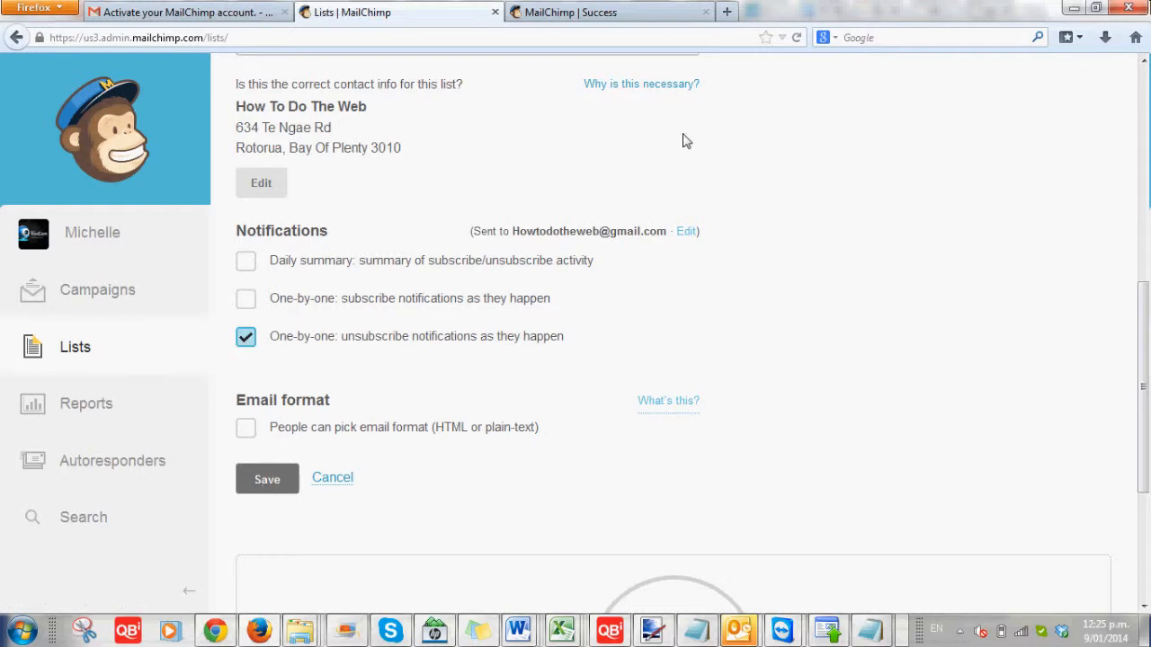
pyautogui.click(264, 490)
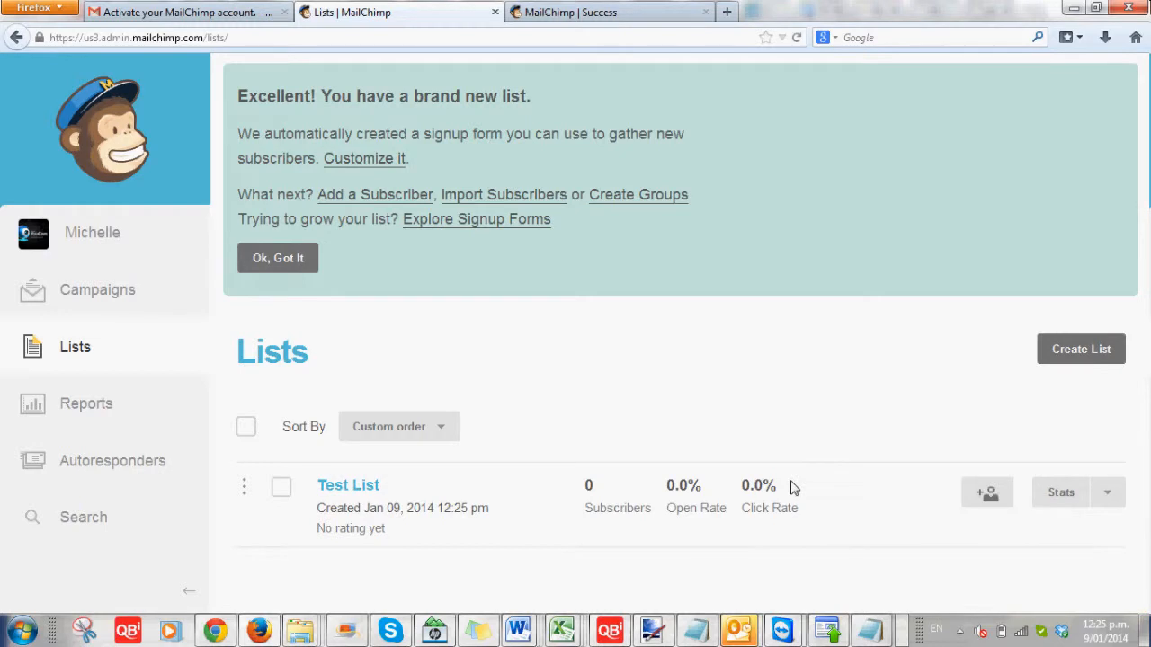
# Open Test List's Add a subscriber form, look it over, then bring up the Excel windows
pyautogui.click(987, 494)
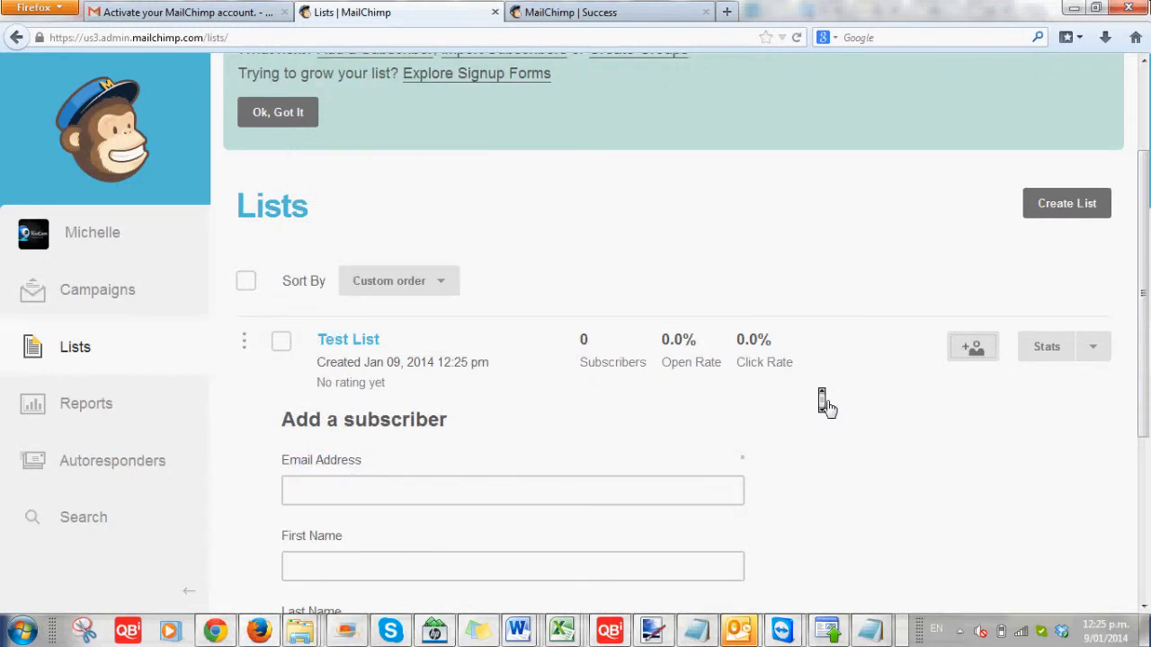
pyautogui.scroll(-5, 825, 404)
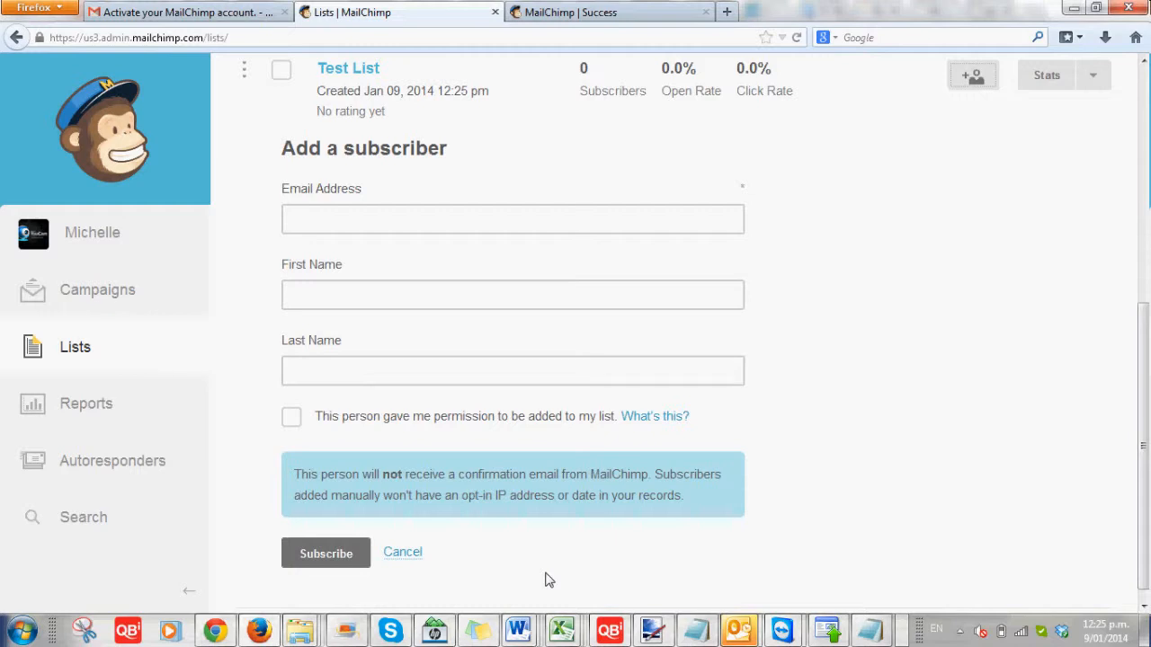
pyautogui.scroll(5, 865, 441)
pyautogui.scroll(1, 865, 440)
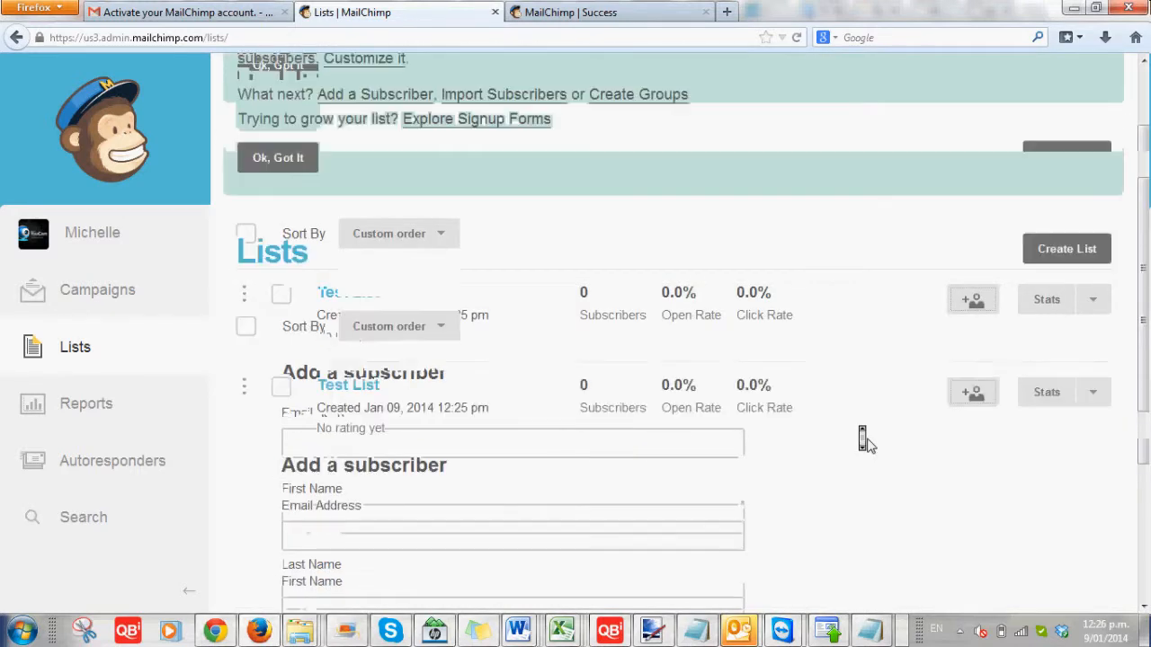
pyautogui.scroll(-1, 864, 440)
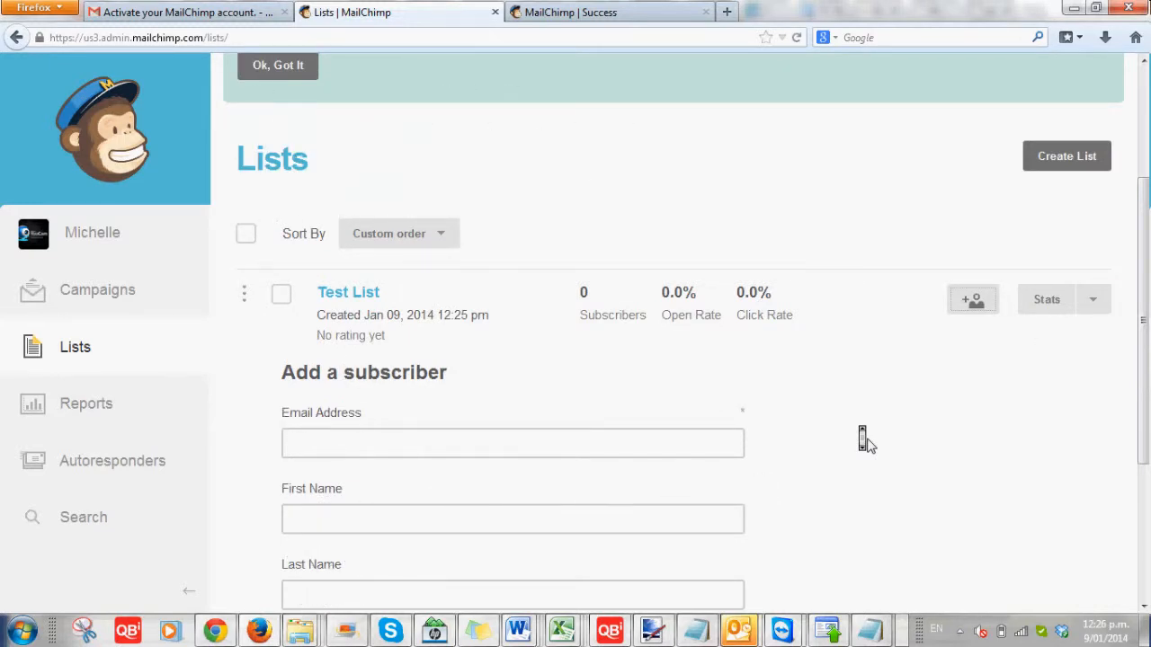
pyautogui.scroll(3, 865, 441)
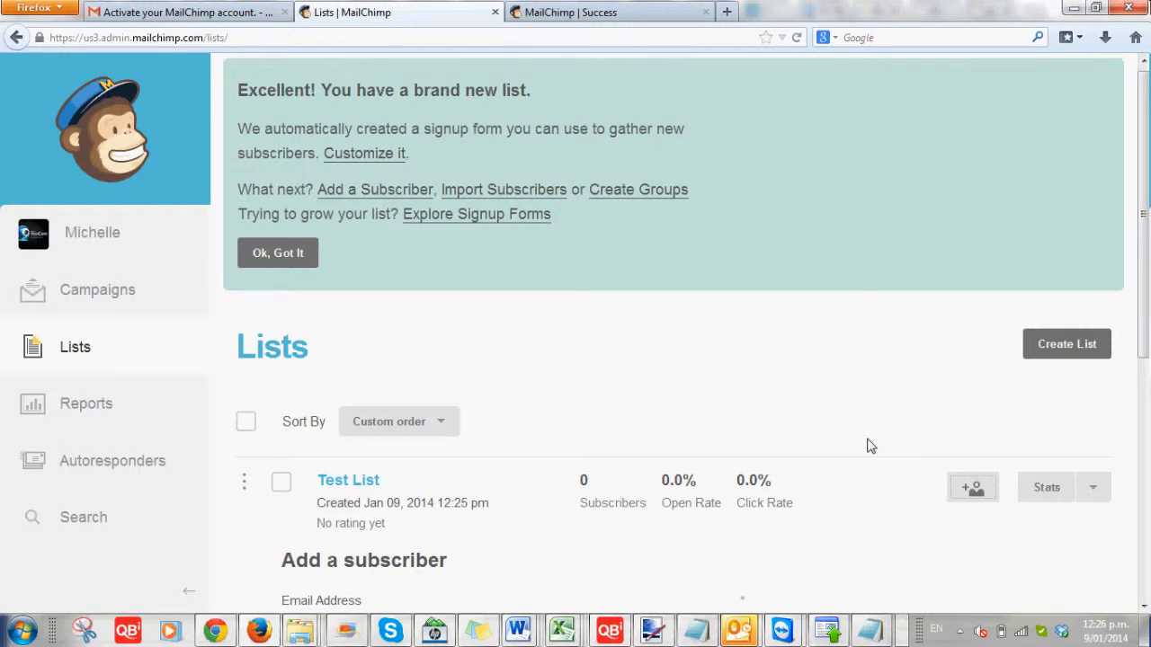
pyautogui.click(562, 631)
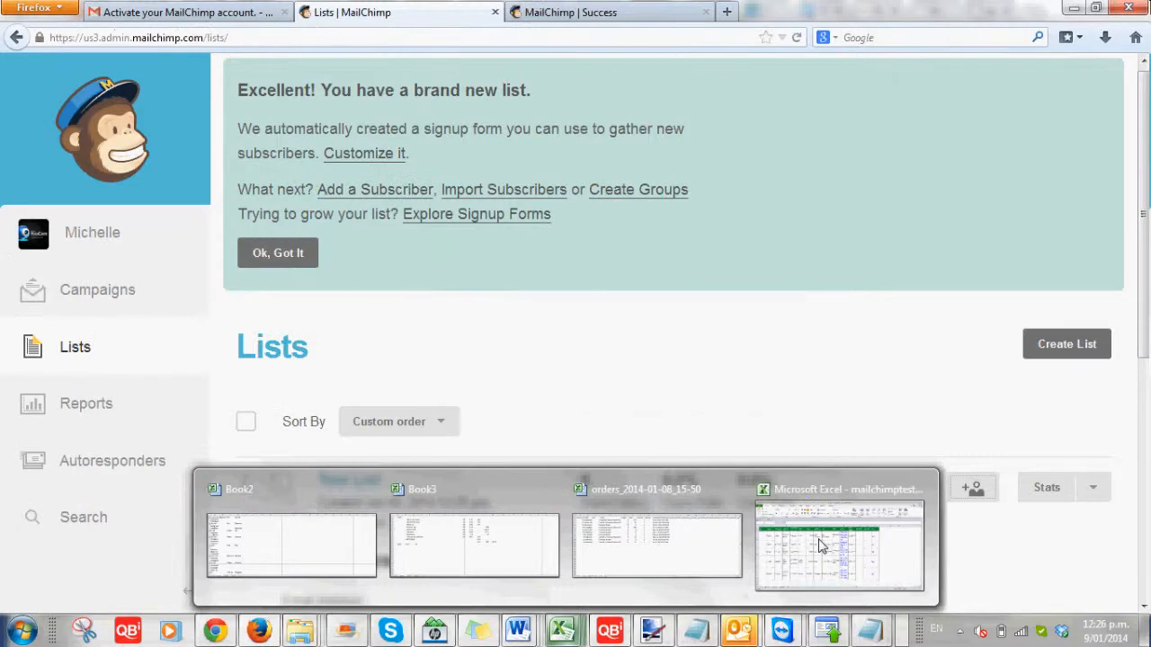
# View the mailchimptest sheet in Excel, then dismiss MailChimp's Search within Lists tip
pyautogui.click(820, 546)
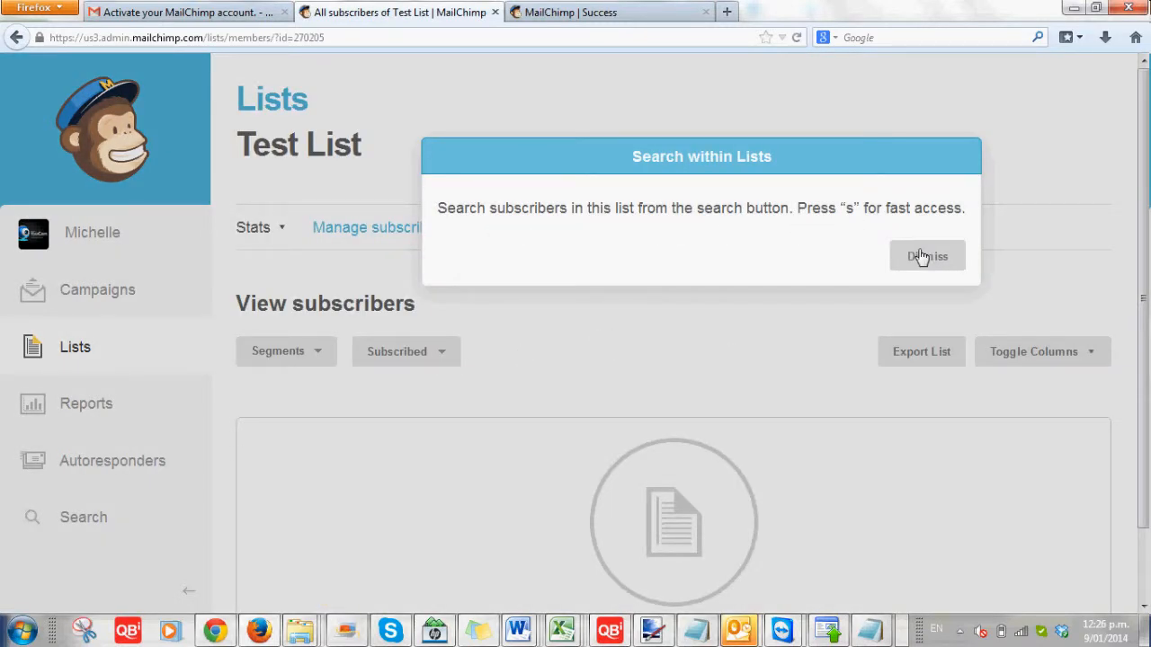
pyautogui.click(921, 258)
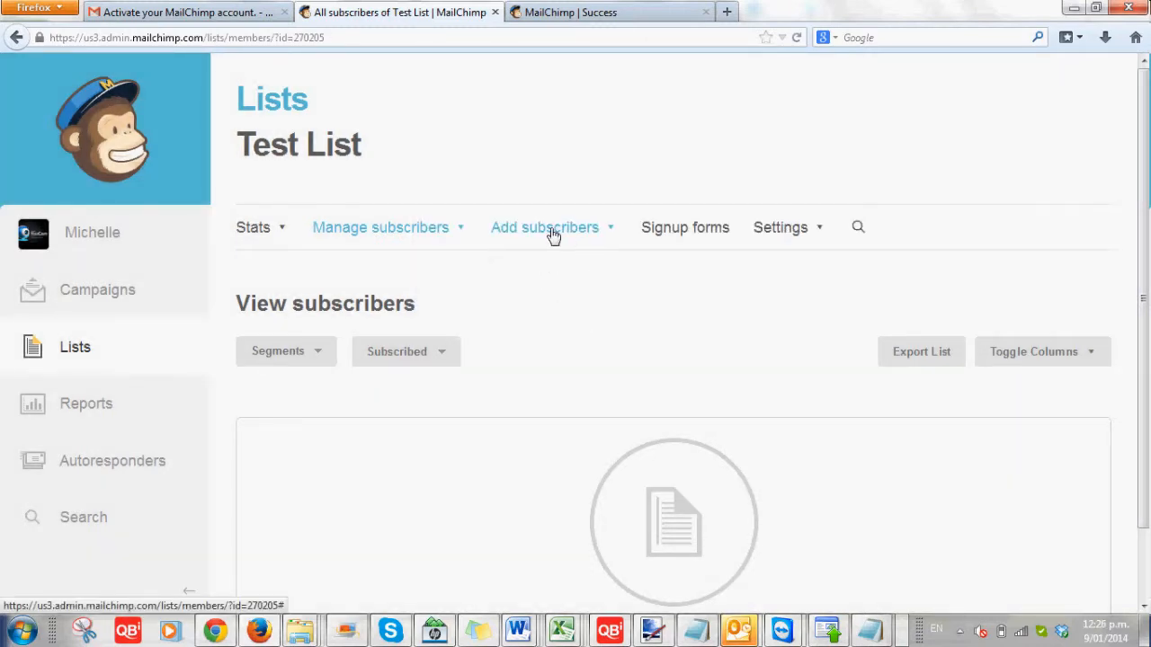
# Choose Add subscribers > Import subscribers, then the Copy/Paste from Excel source
pyautogui.click(553, 230)
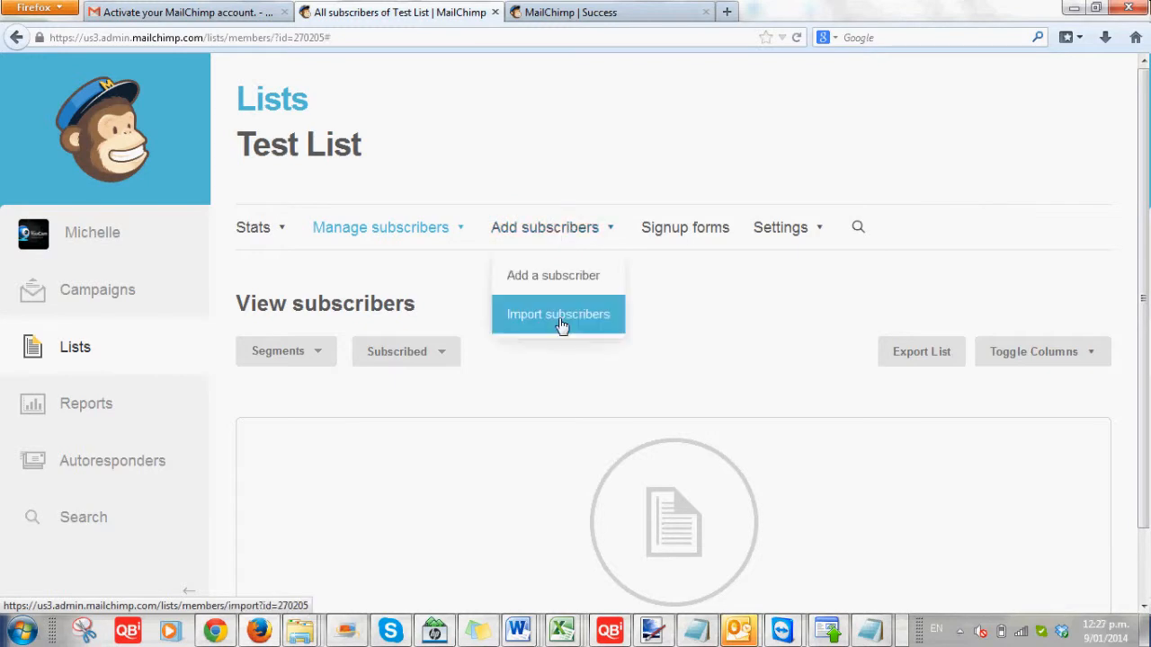
pyautogui.click(558, 316)
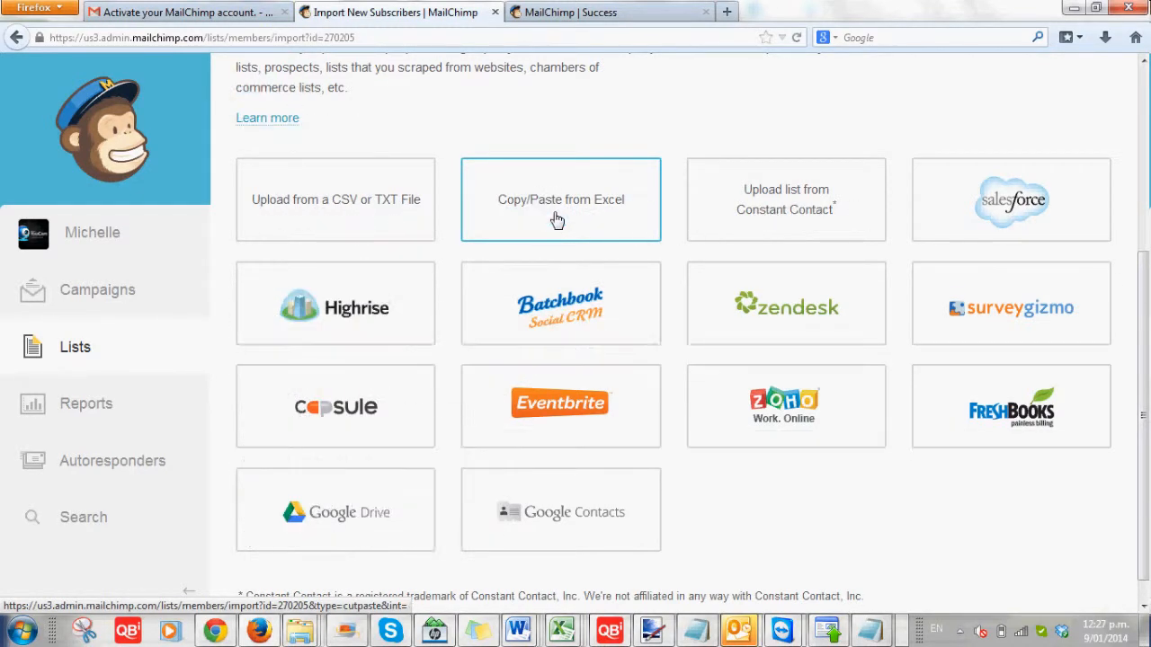
pyautogui.click(556, 220)
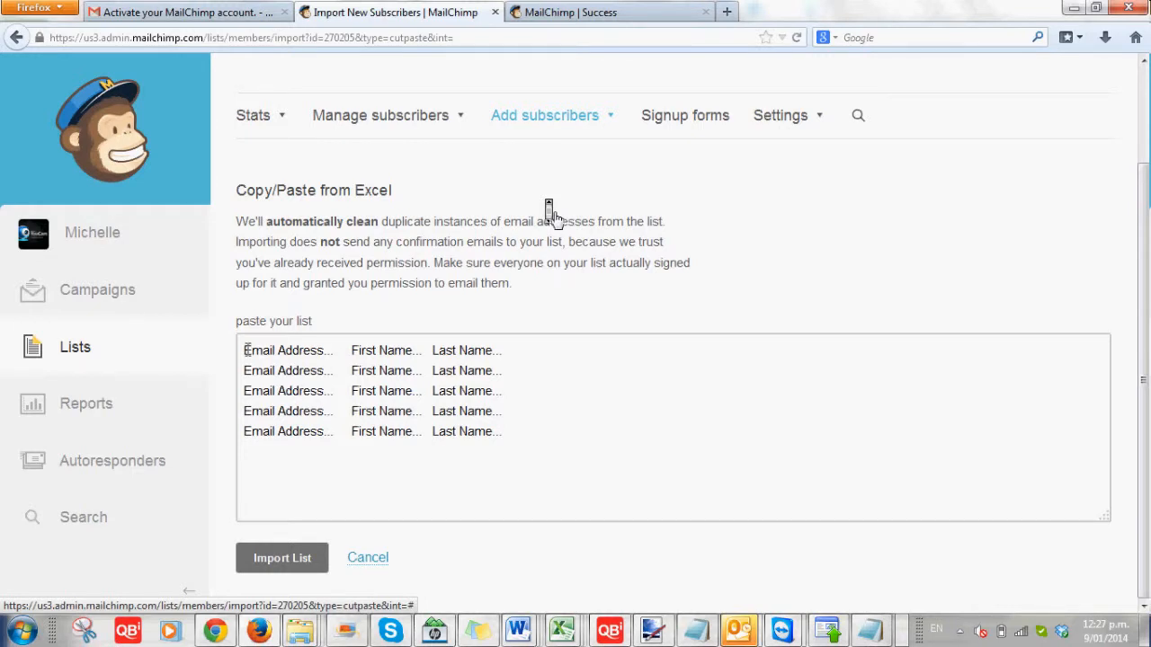
# Copy the five subscriber rows from Excel into MailChimp's paste-your-list box
pyautogui.click(344, 359)
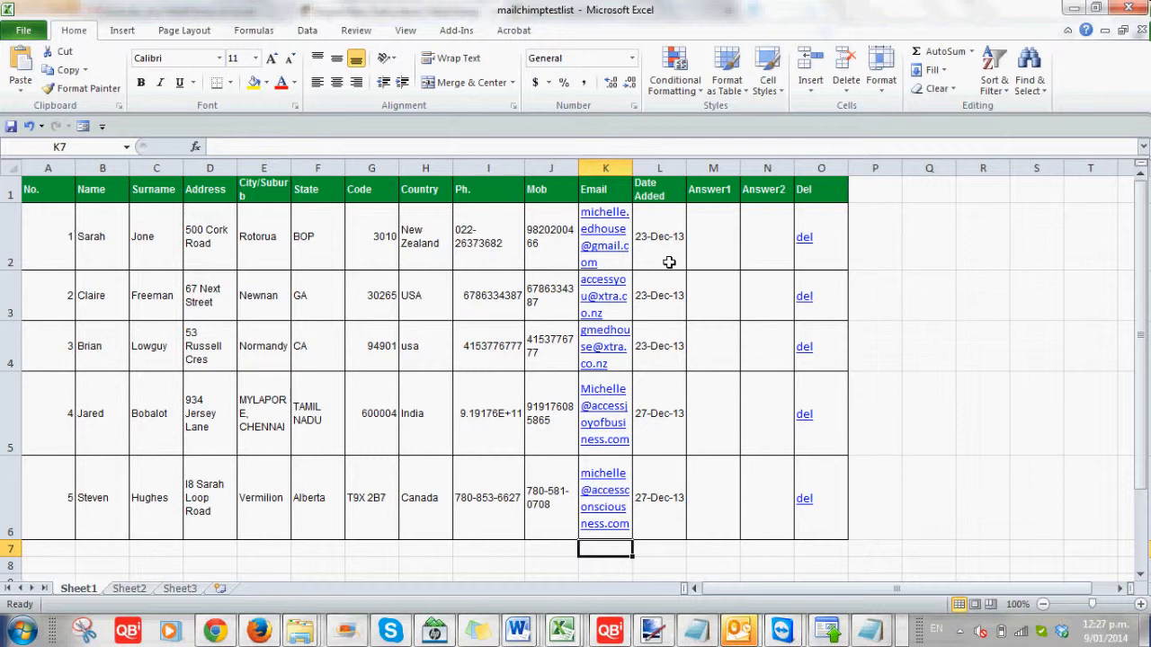
pyautogui.moveTo(90, 236); pyautogui.dragTo(519, 504)
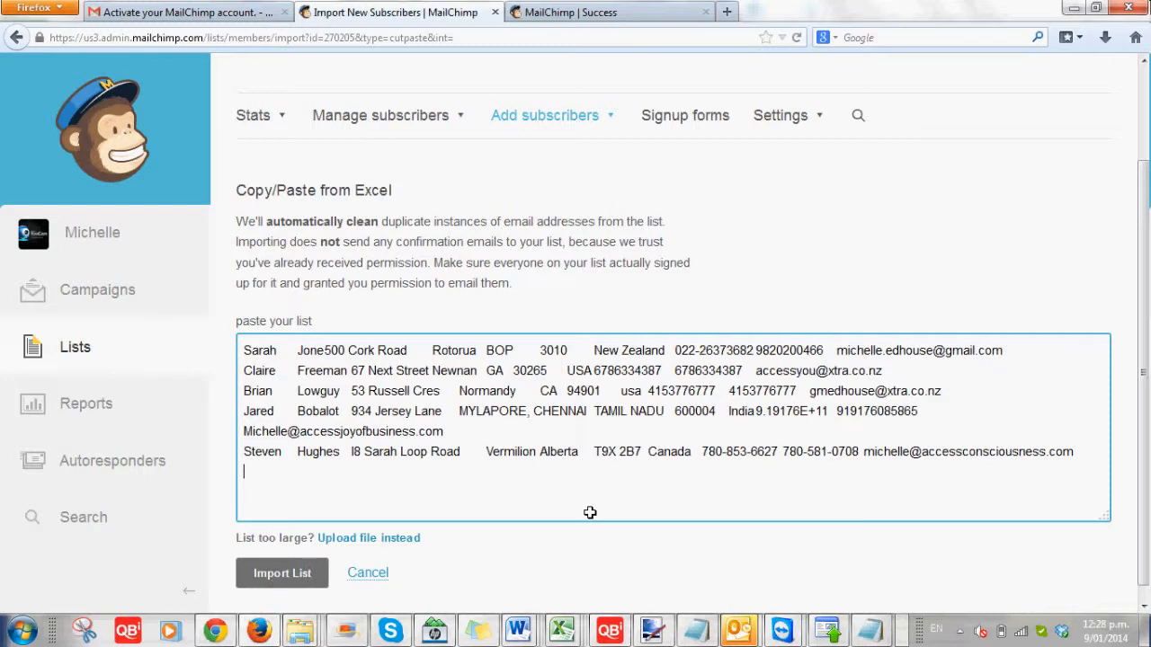
# Import the pasted list to reach the column-matching page
pyautogui.click(279, 575)
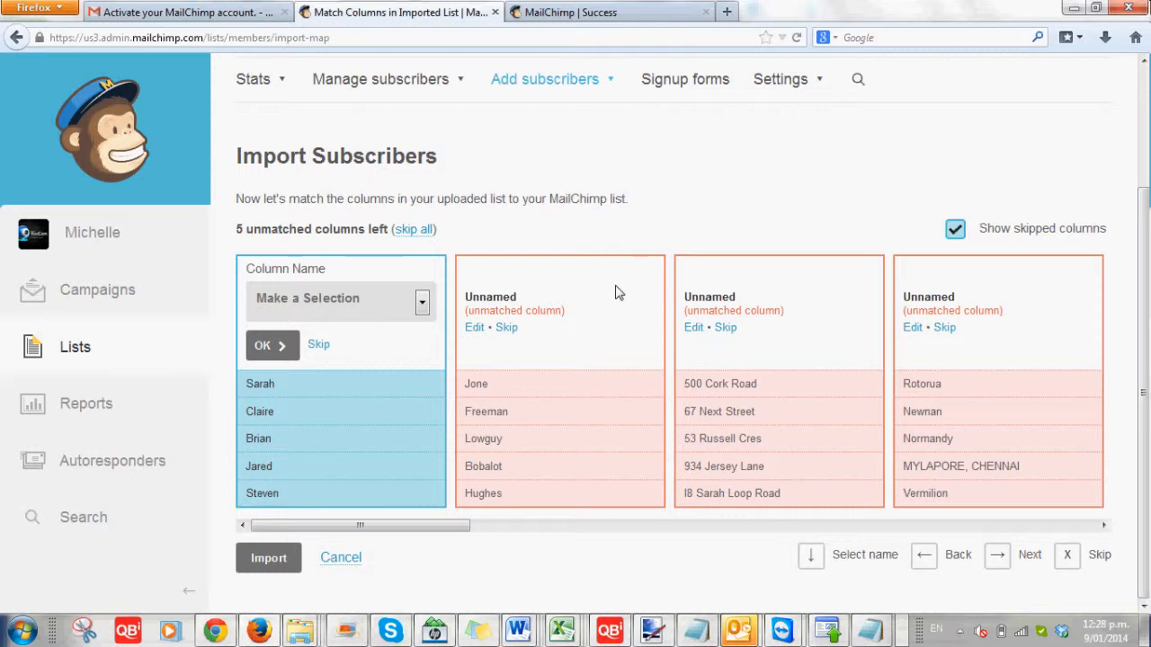
# Match column 1 to First Name and column 2 to Last Name
pyautogui.click(422, 302)
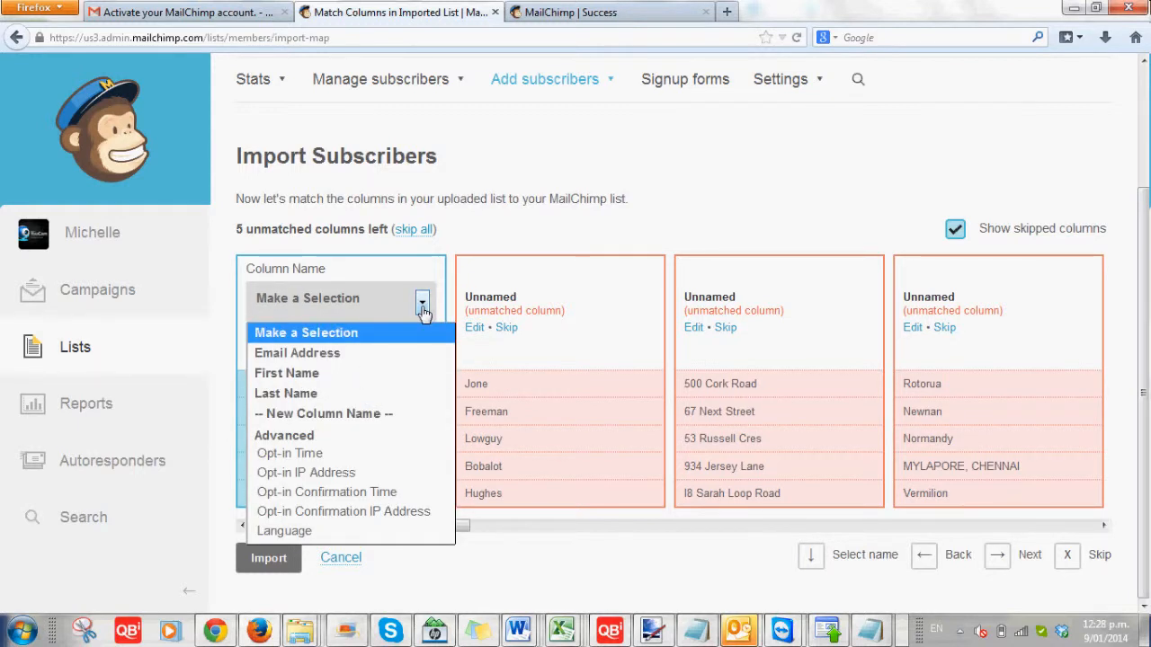
pyautogui.click(350, 372)
pyautogui.click(353, 355)
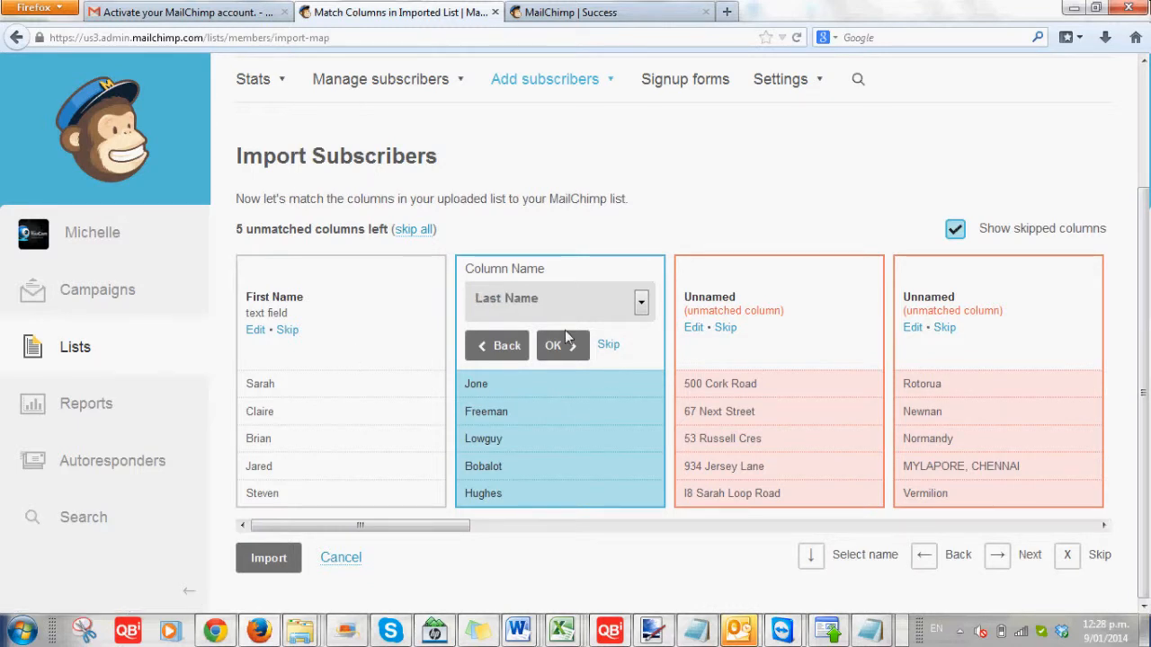
pyautogui.click(565, 332)
# Map the address column to a new text field named 'Street Adress'
pyautogui.click(562, 345)
pyautogui.click(754, 304)
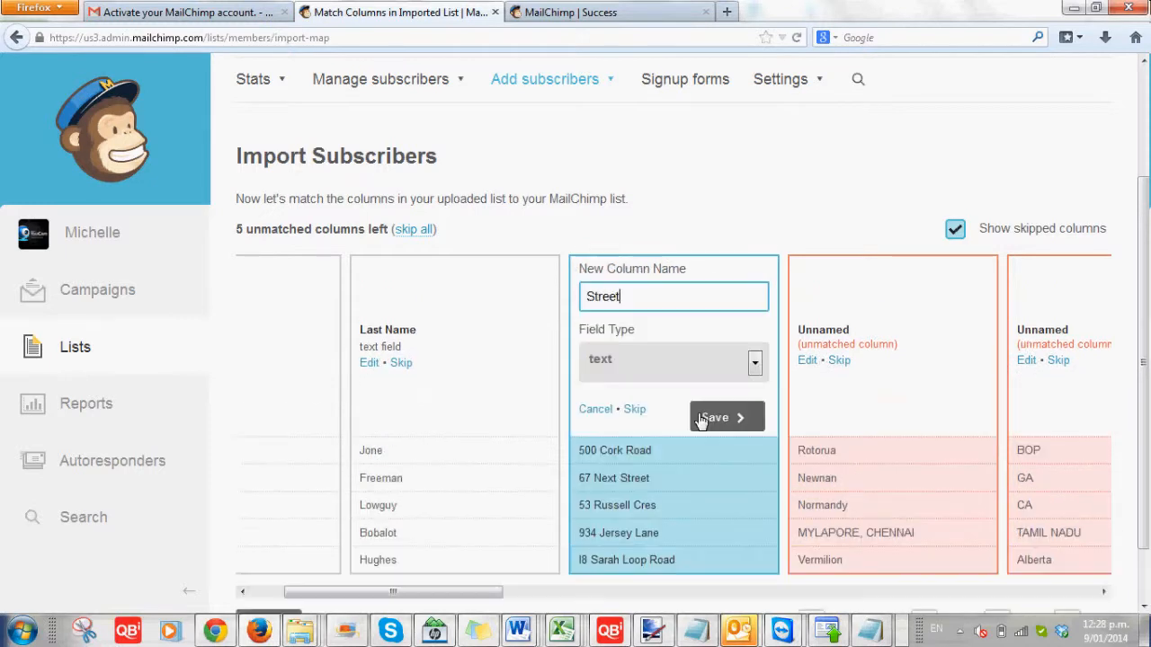
pyautogui.write('A')
pyautogui.press('BackSpace')
pyautogui.write('Adres')
pyautogui.press('BackSpace')
pyautogui.press('BackSpace')
pyautogui.press('BackSpace')
pyautogui.press('BackSpace')
pyautogui.press('BackSpace')
pyautogui.press('BackSpace')
pyautogui.click(714, 419)
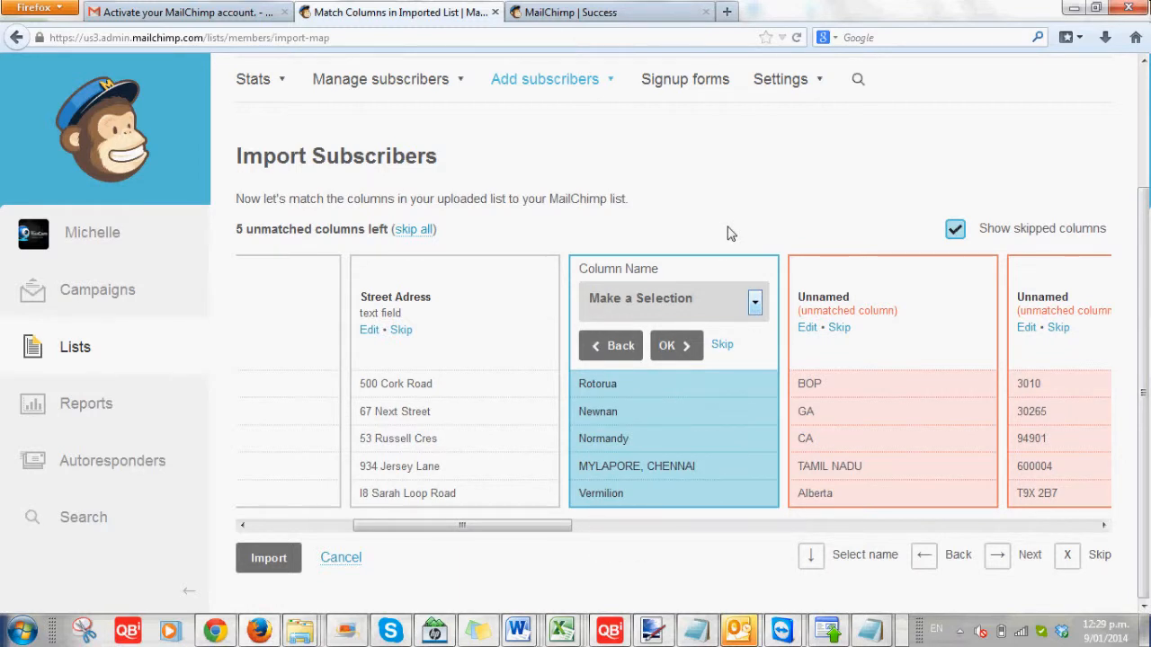
# Map the state and first phone columns to new text fields named State and Phone1
pyautogui.click(681, 437)
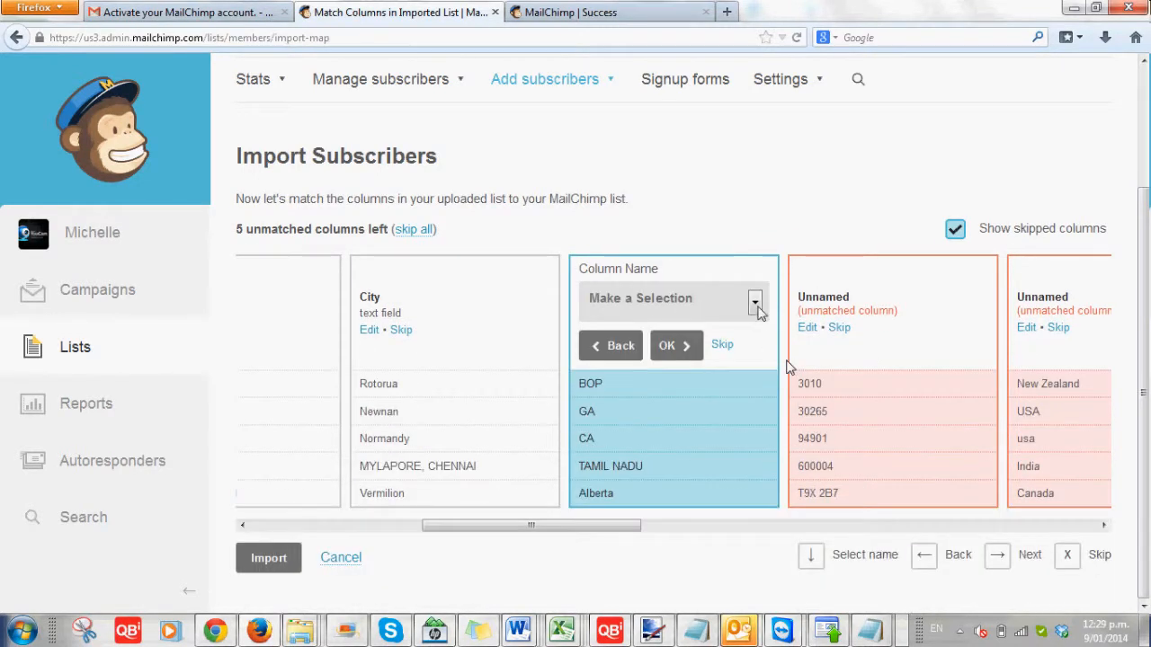
pyautogui.click(755, 306)
pyautogui.click(789, 367)
pyautogui.click(756, 302)
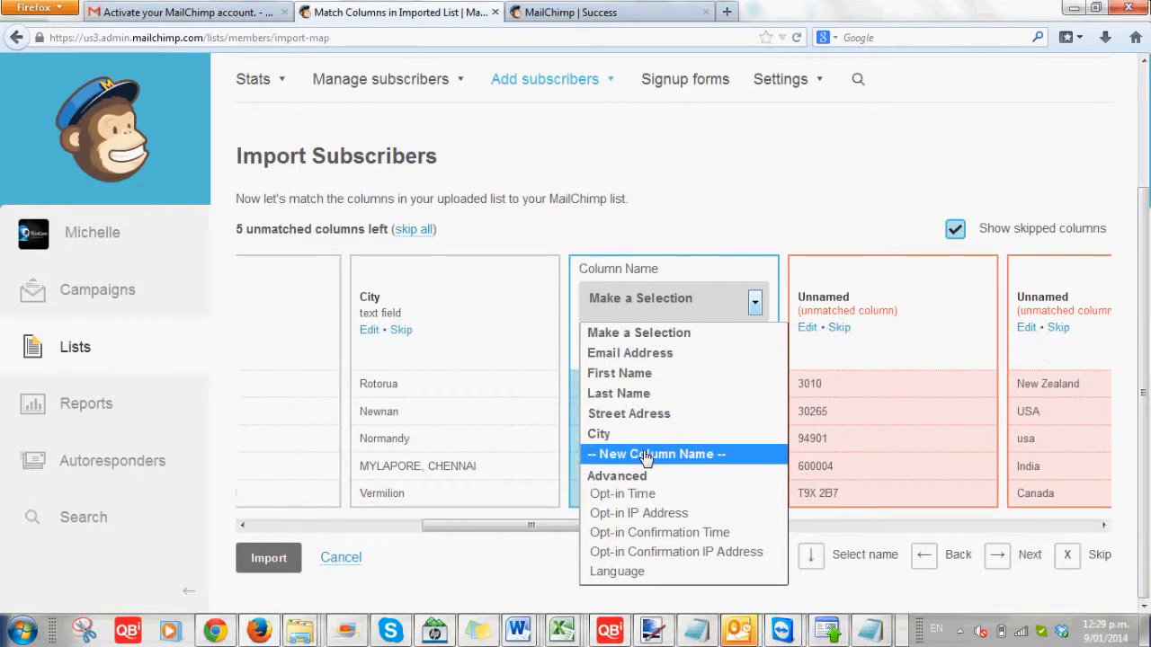
pyautogui.click(646, 457)
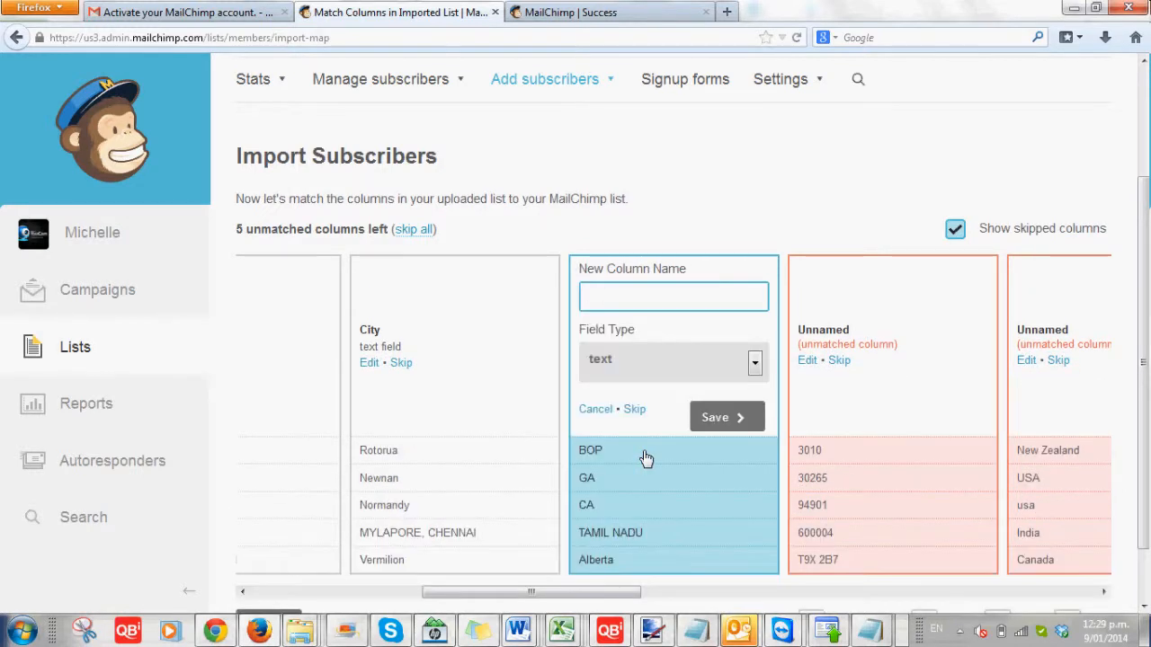
pyautogui.write('State')
pyautogui.click(737, 419)
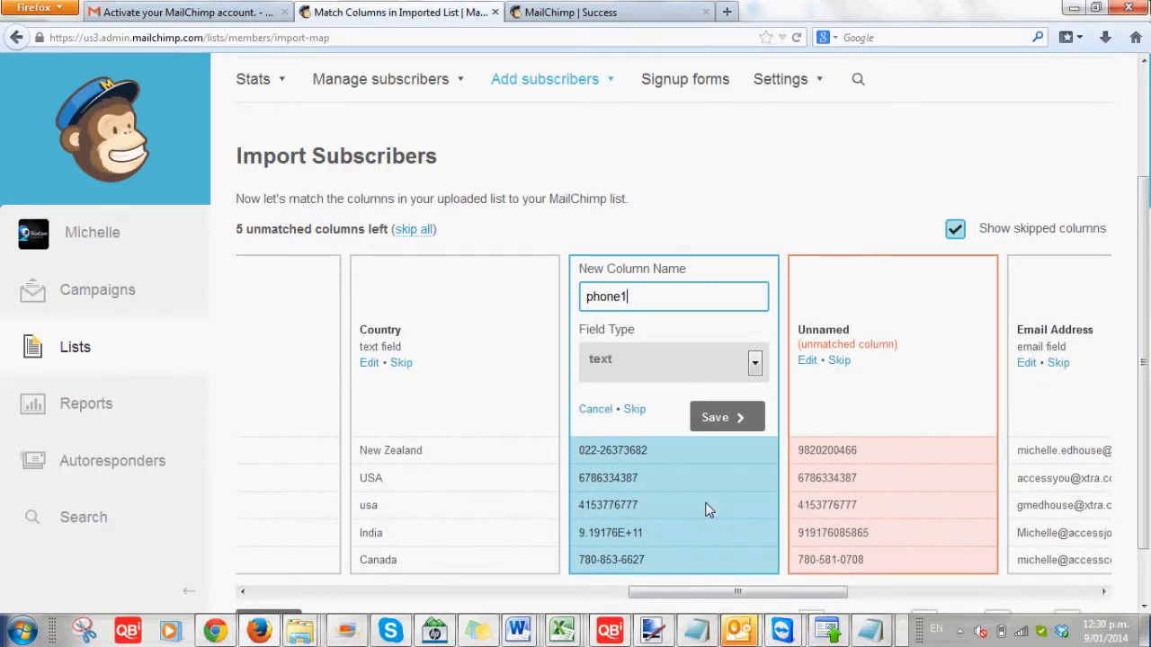
pyautogui.click(732, 417)
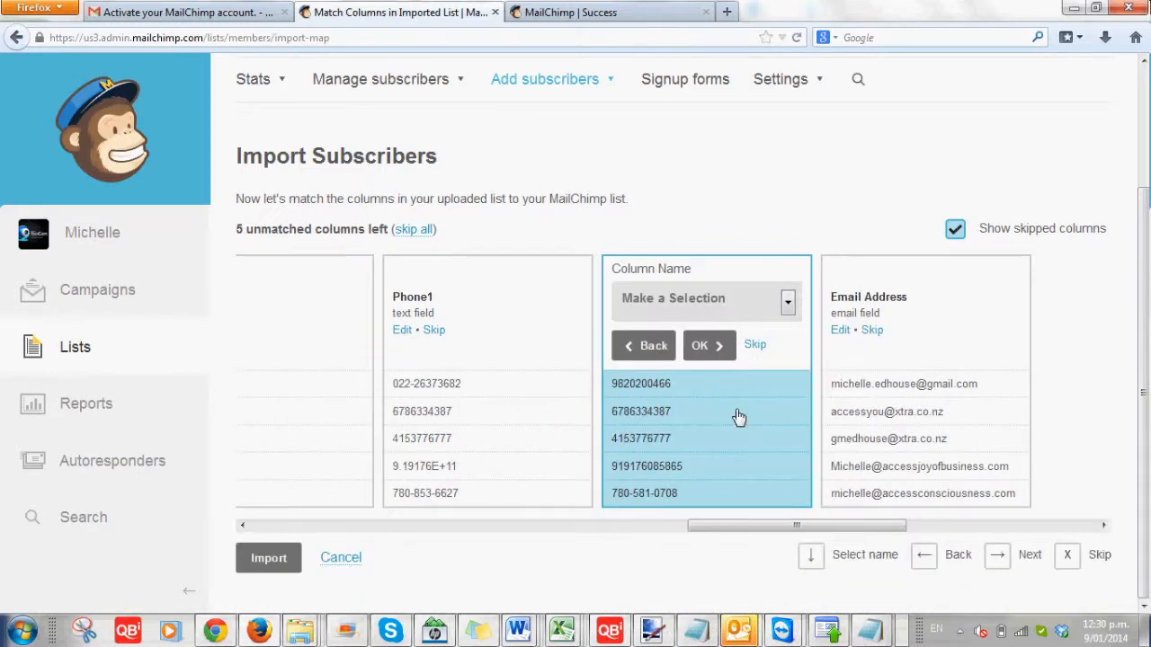
# Map the second phone column to a new text field named Phone2
pyautogui.click(787, 302)
pyautogui.click(688, 534)
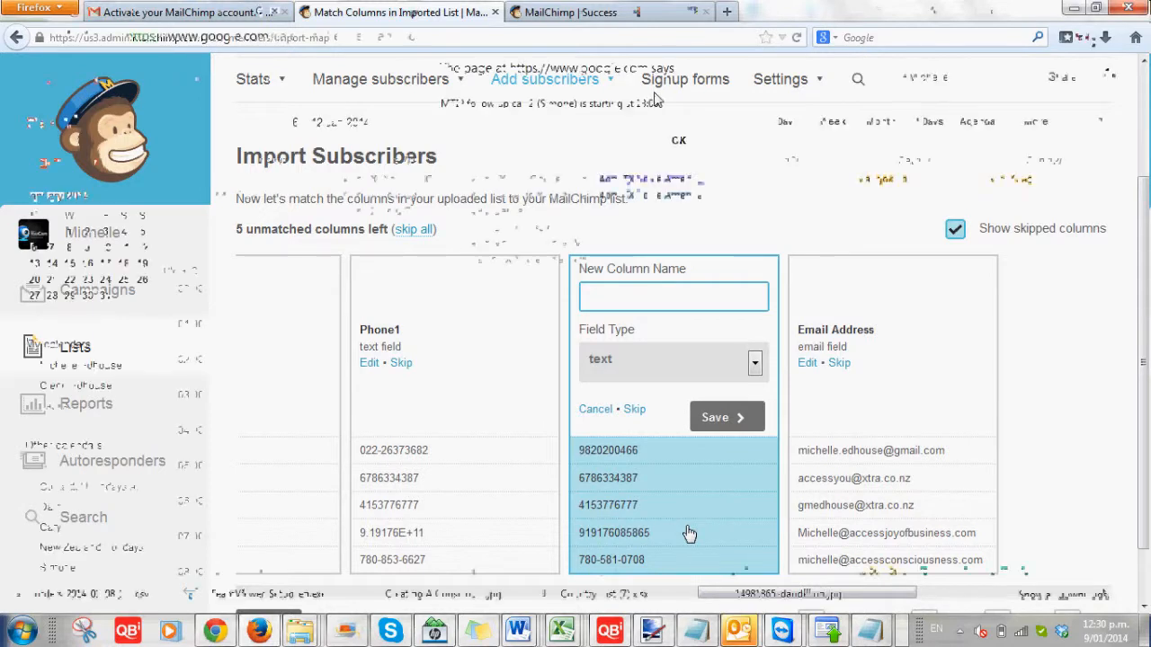
pyautogui.click(681, 143)
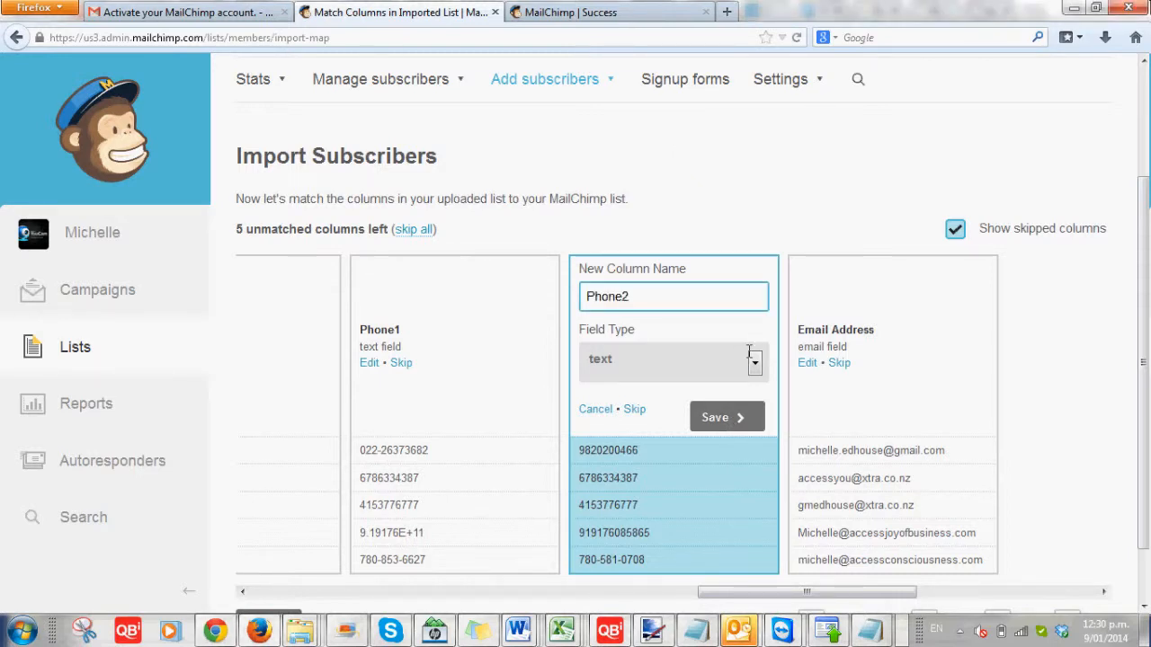
pyautogui.click(728, 419)
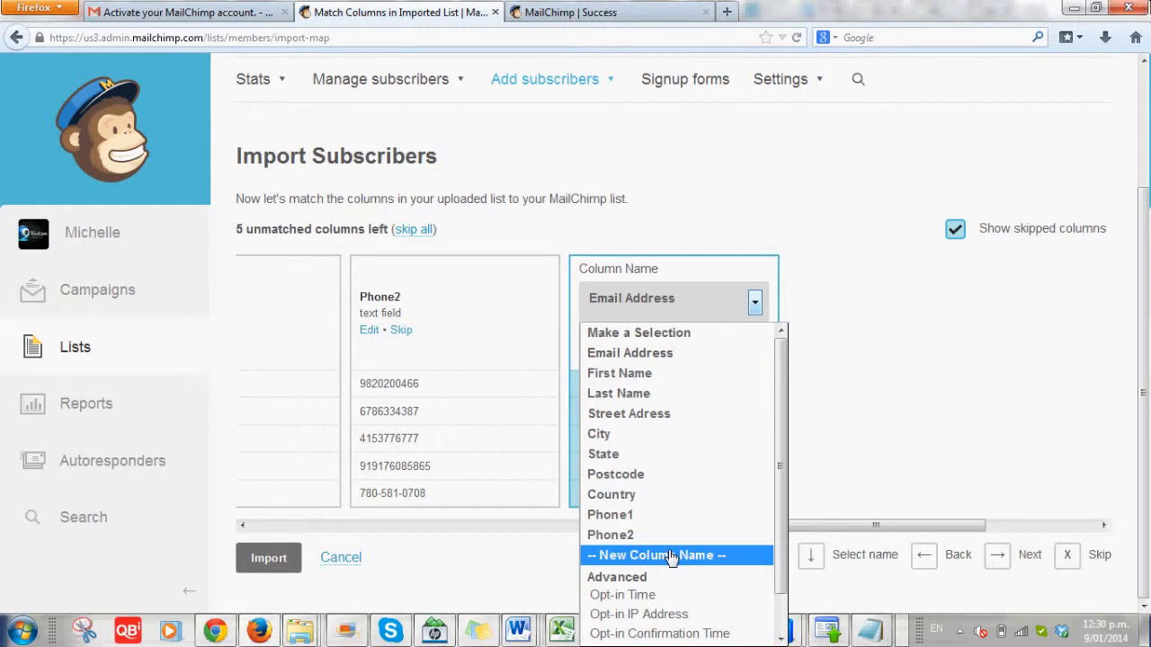
# Match the email column to Email Address and import the 5 subscribers into Test List
pyautogui.click(659, 354)
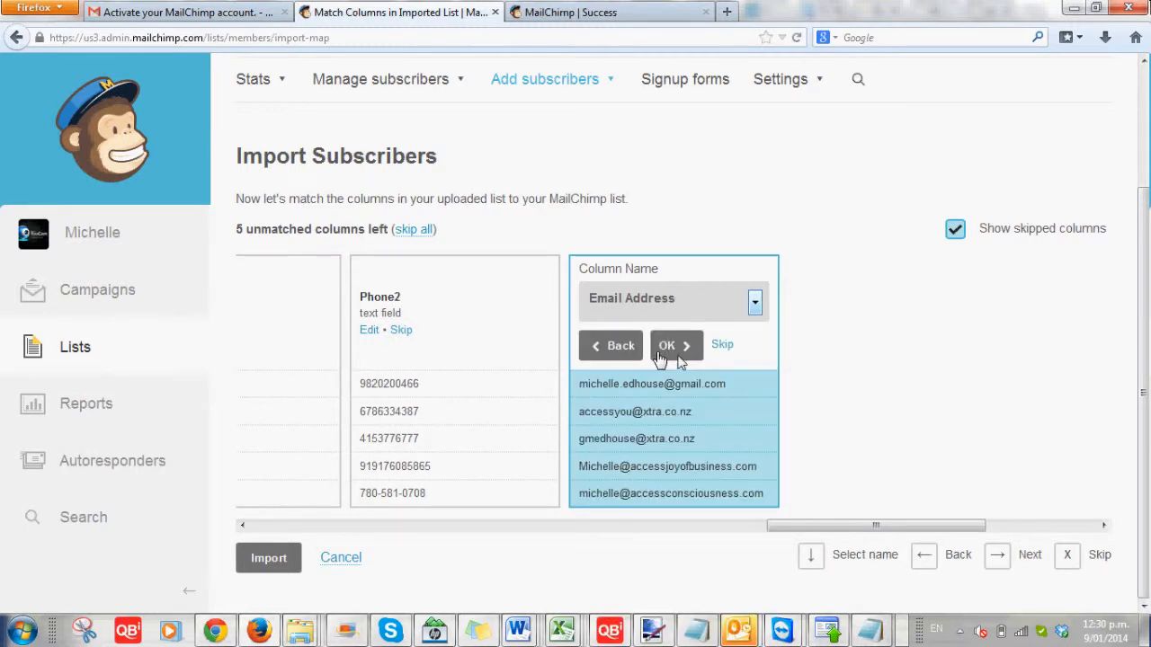
pyautogui.click(666, 347)
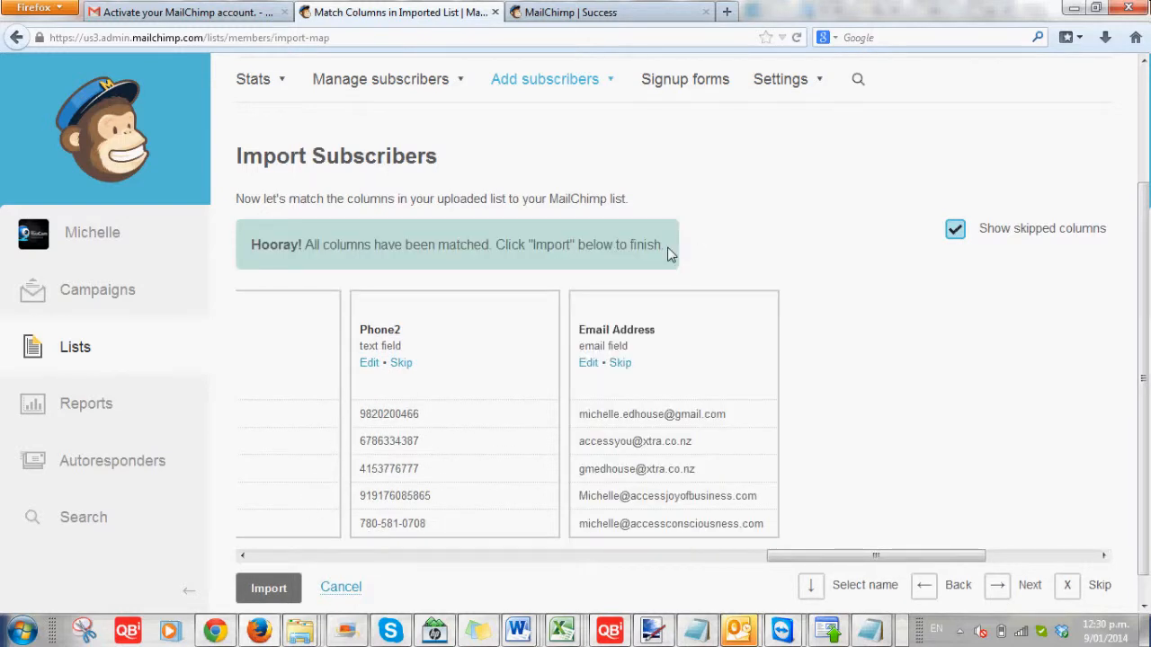
pyautogui.click(269, 589)
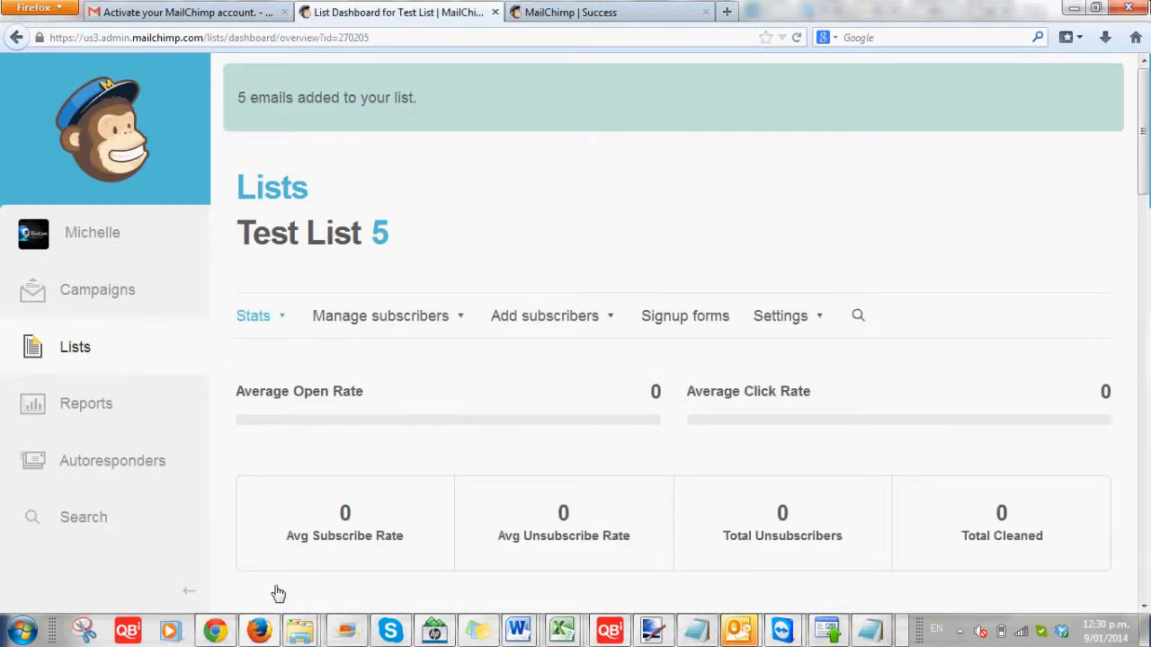
# Open Test List's subscriber view to review its five imported subscribers
pyautogui.scroll(-2, 432, 270)
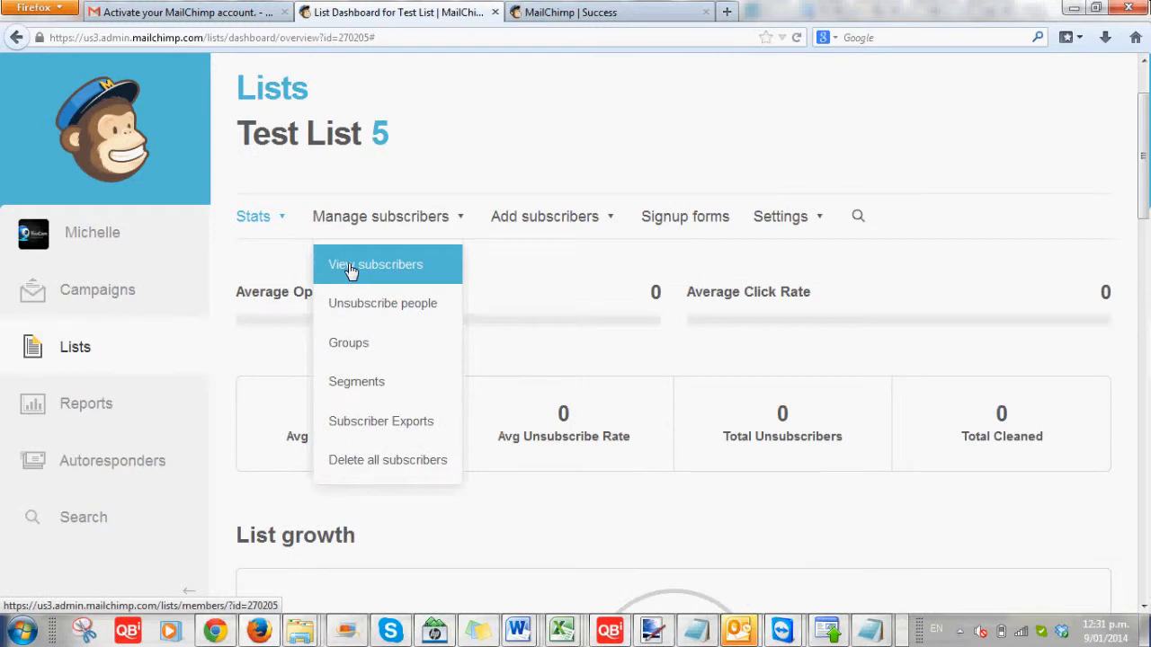
pyautogui.click(350, 270)
pyautogui.click(351, 268)
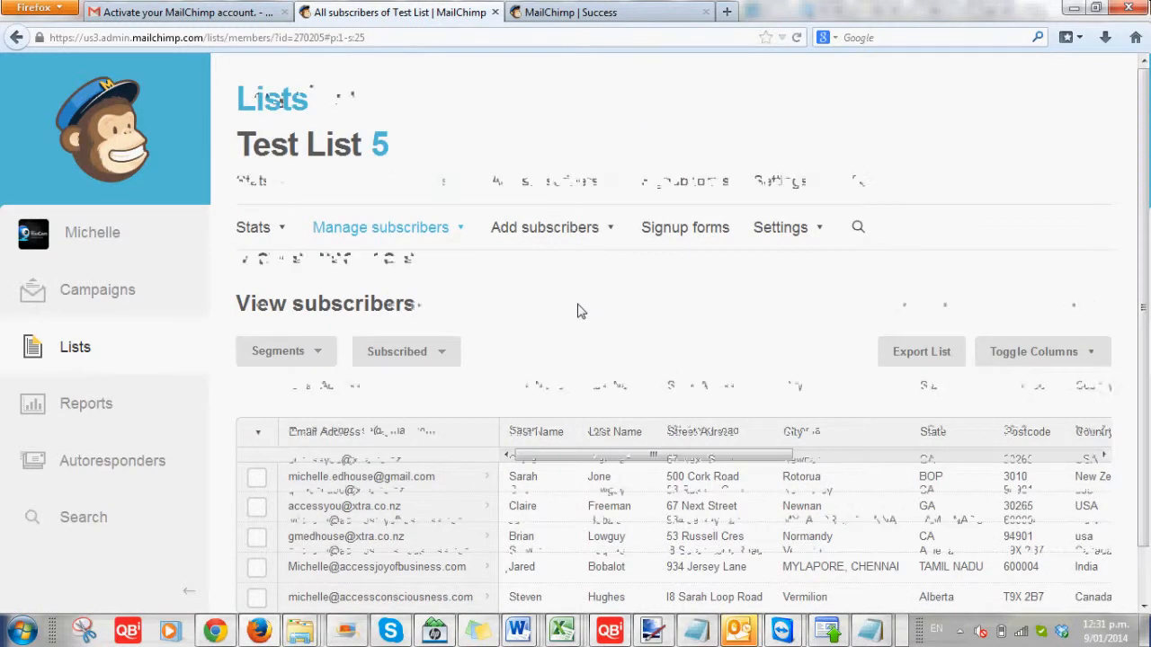
pyautogui.scroll(-1, 557, 185)
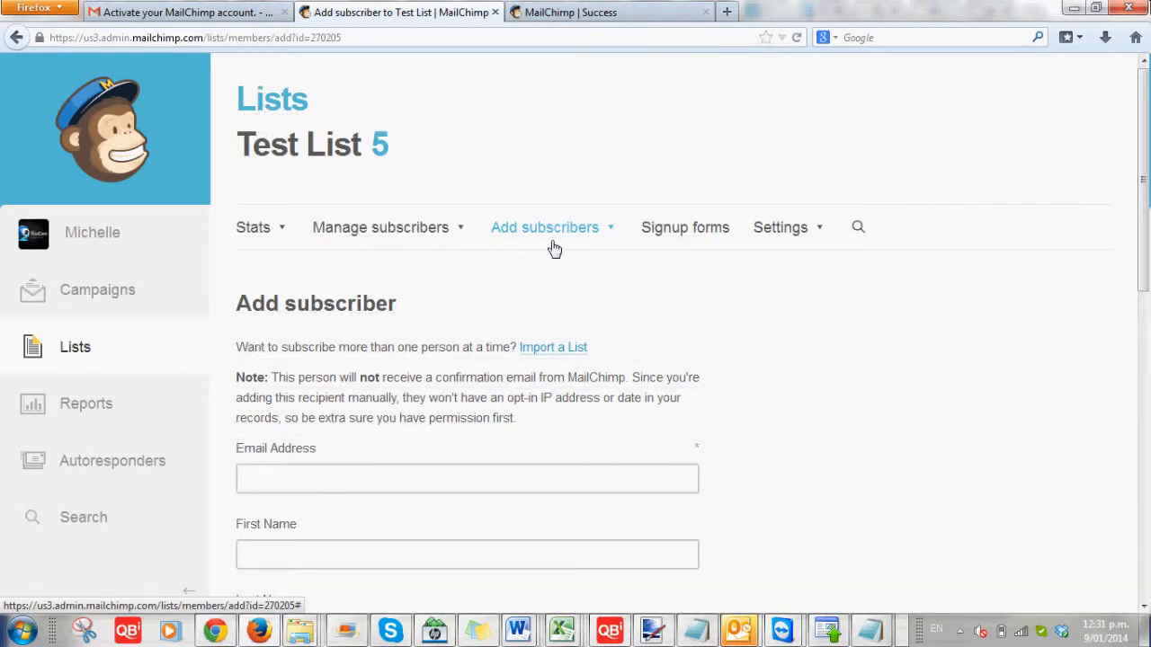
# Scroll through Test List's Add subscriber form, checking its Email, name, address, State, Postcode, Country, Phone1 and Phone2 fields
pyautogui.scroll(-10, 552, 245)
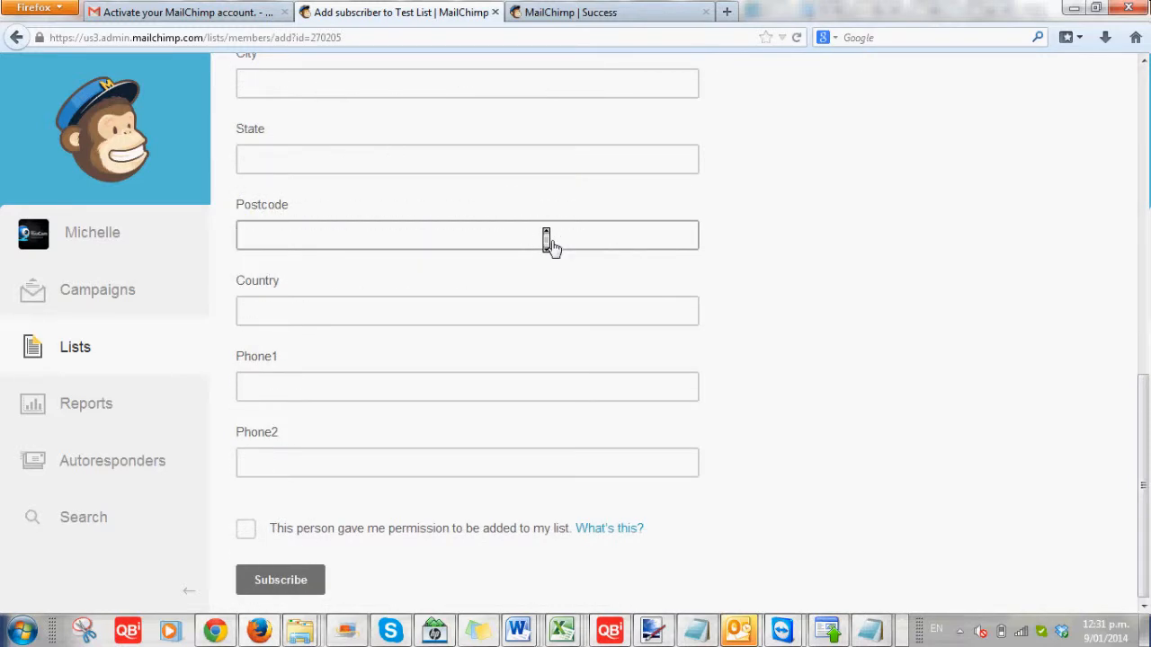
pyautogui.scroll(10, 553, 245)
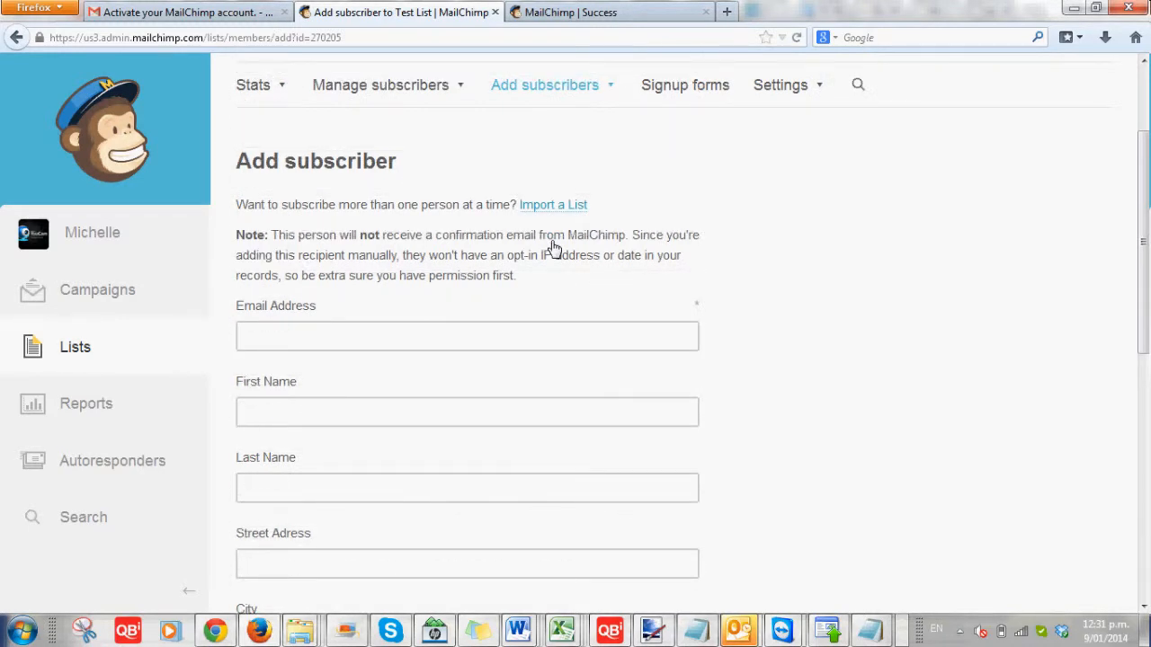
pyautogui.scroll(-10, 552, 247)
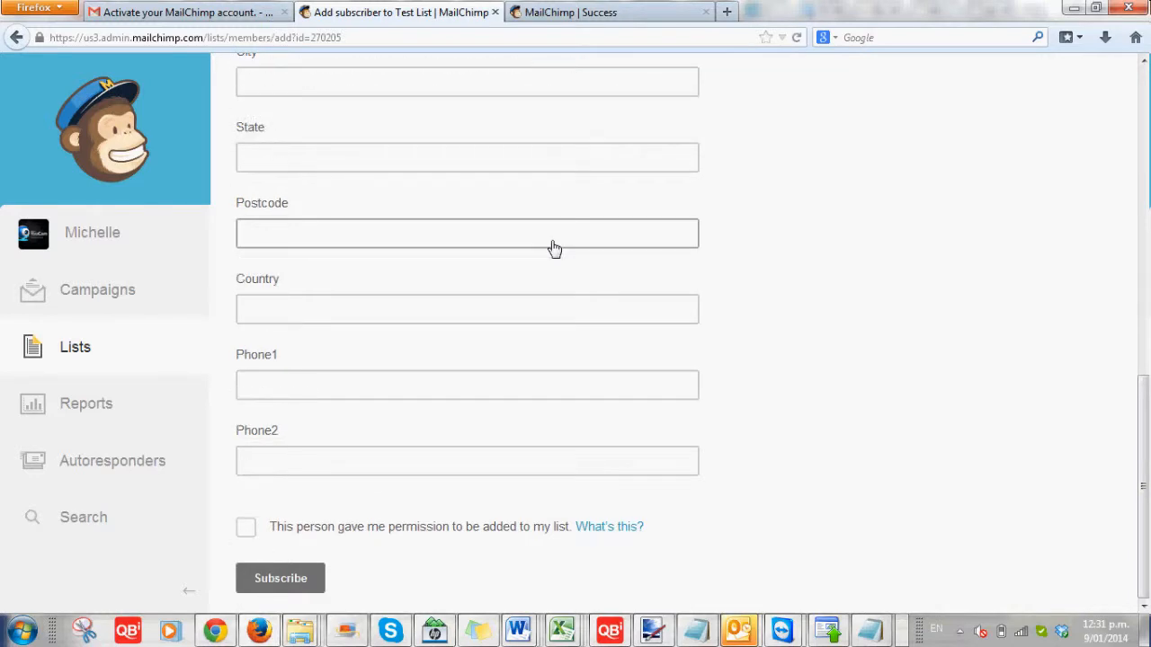
pyautogui.scroll(8, 553, 247)
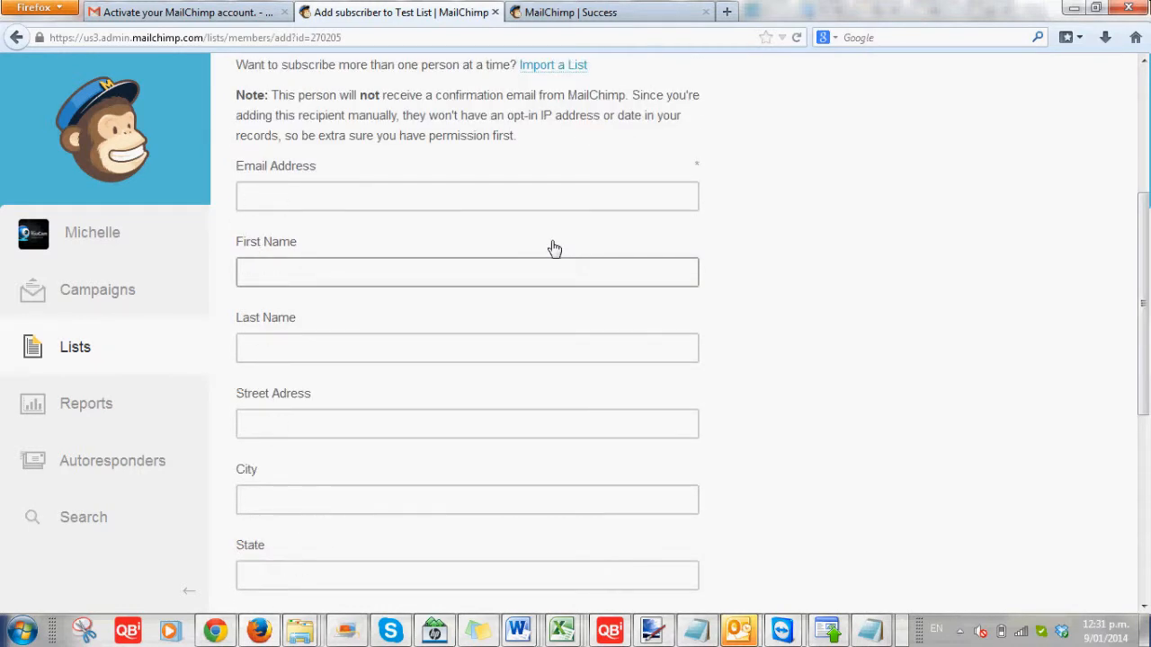
pyautogui.scroll(-5, 554, 248)
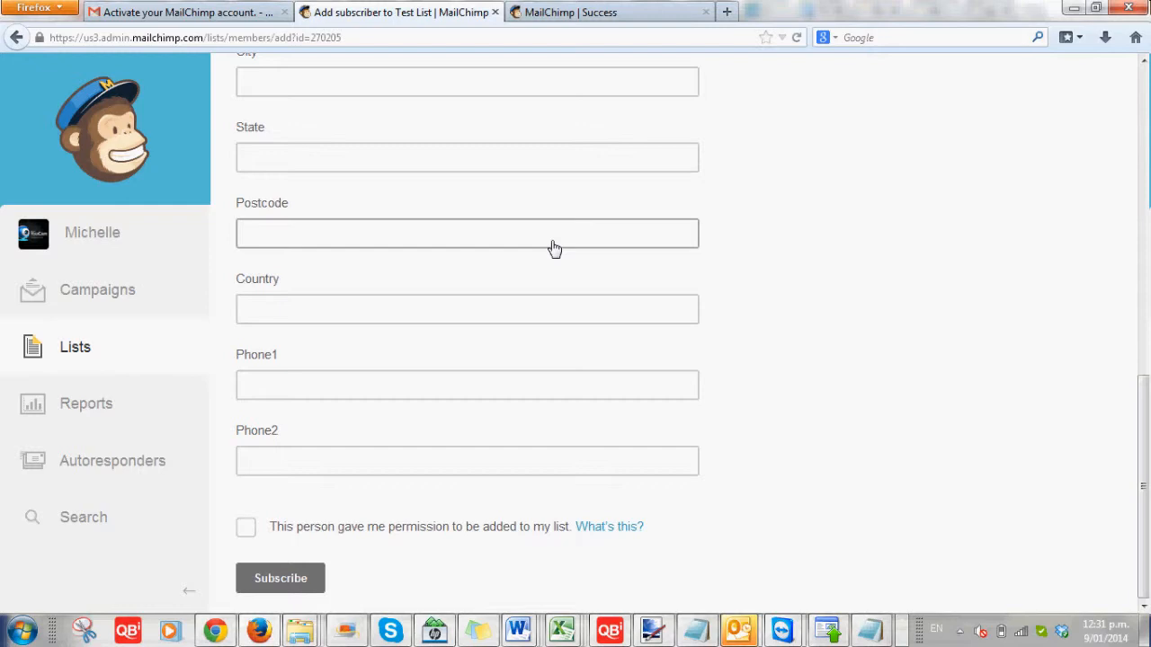
pyautogui.scroll(4, 553, 248)
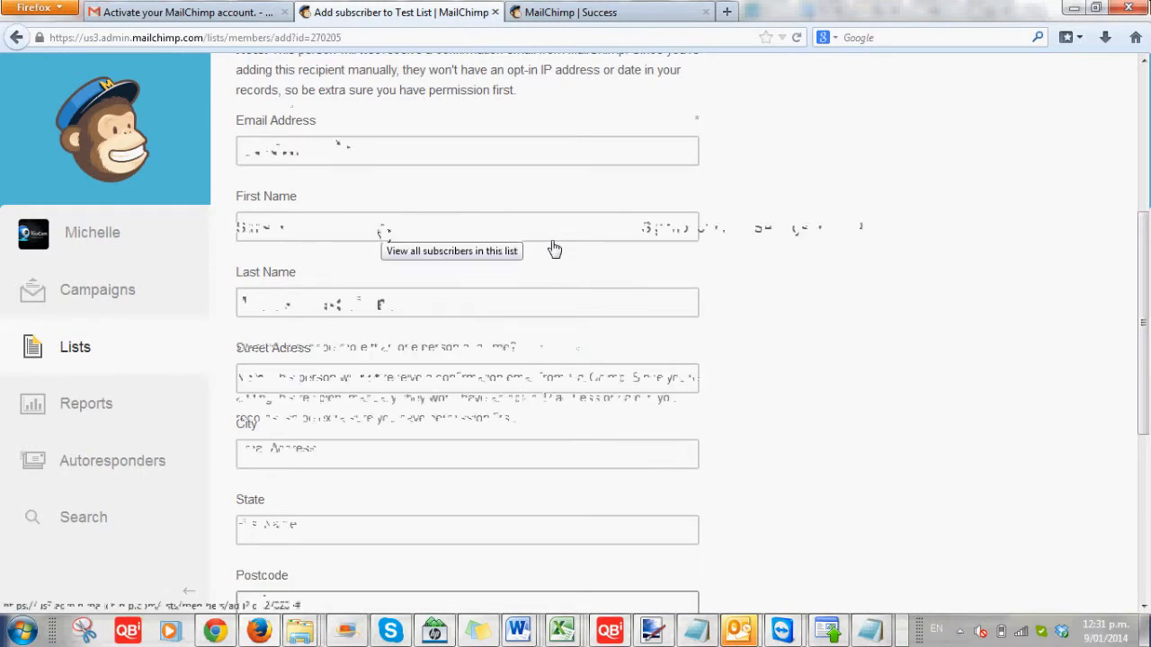
pyautogui.scroll(4, 549, 246)
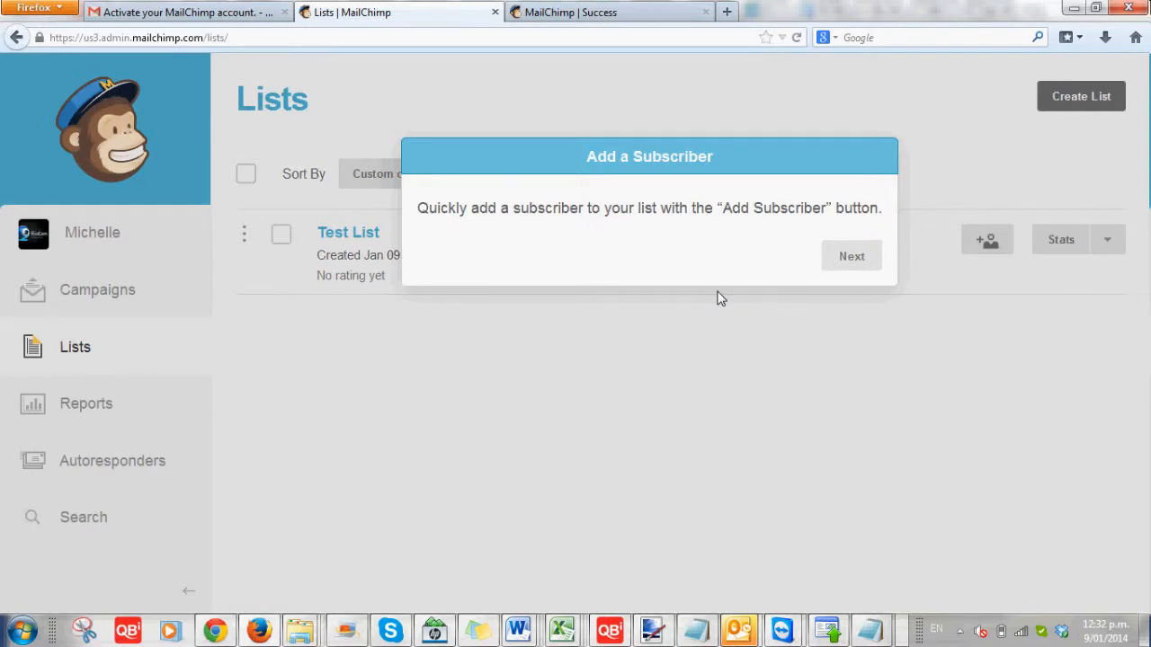
# Dismiss the add-subscriber tour tip so the Add a subscriber form shows under Test List
pyautogui.click(719, 296)
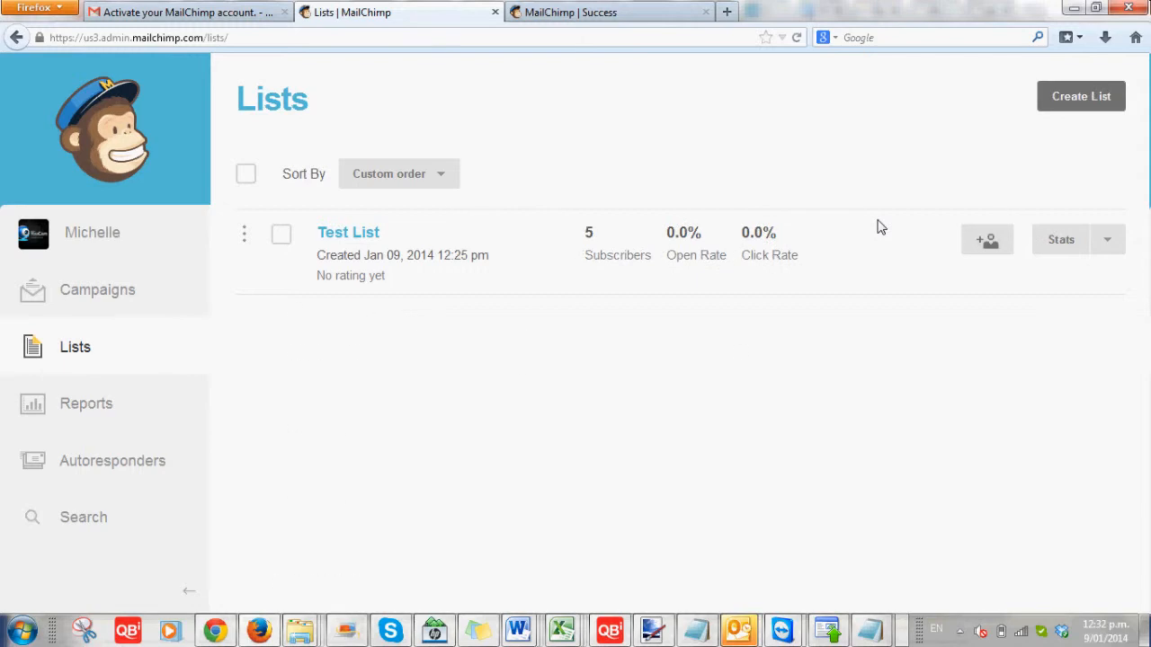
pyautogui.scroll(-5, 492, 521)
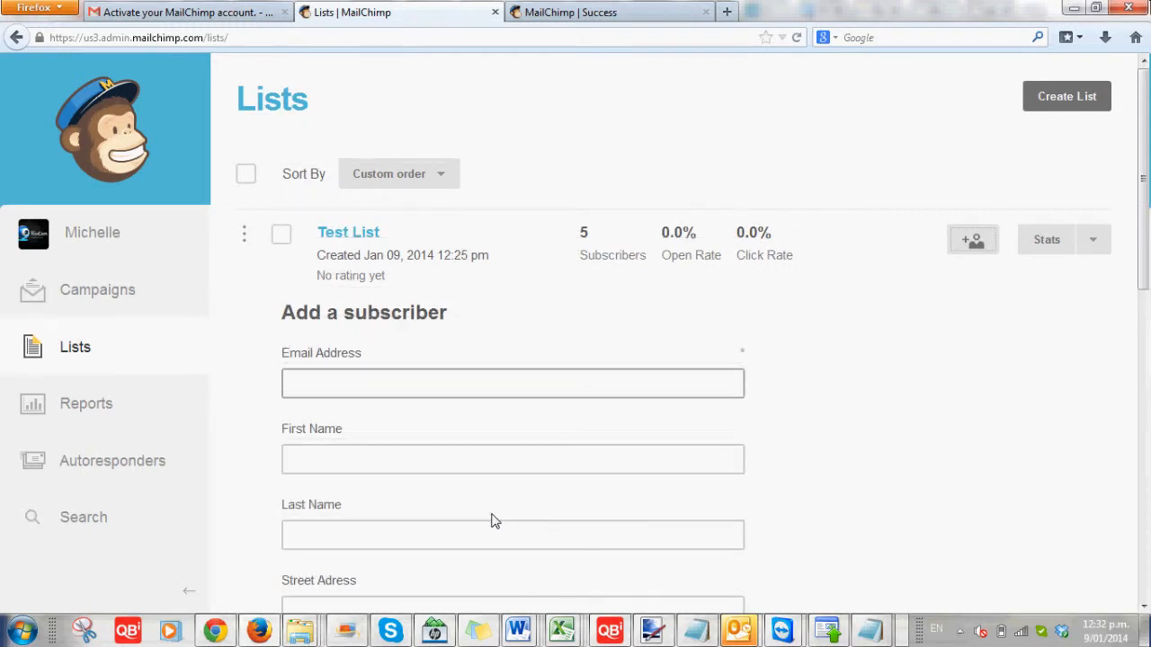
pyautogui.scroll(5, 491, 521)
pyautogui.scroll(-1, 492, 521)
pyautogui.scroll(1, 492, 521)
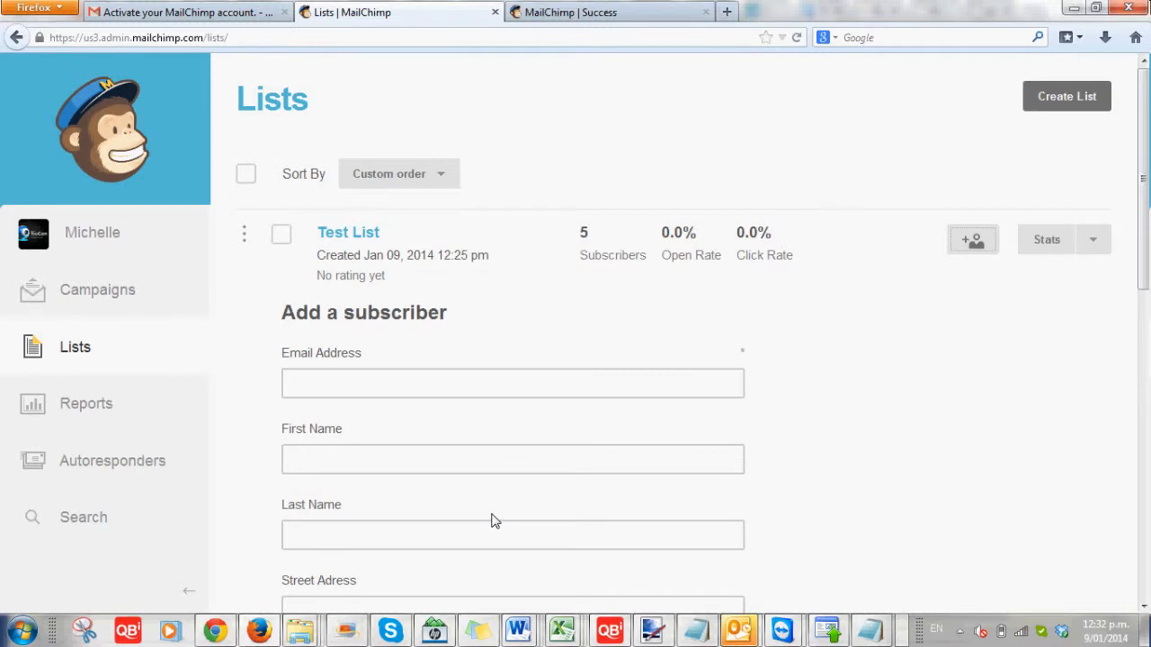